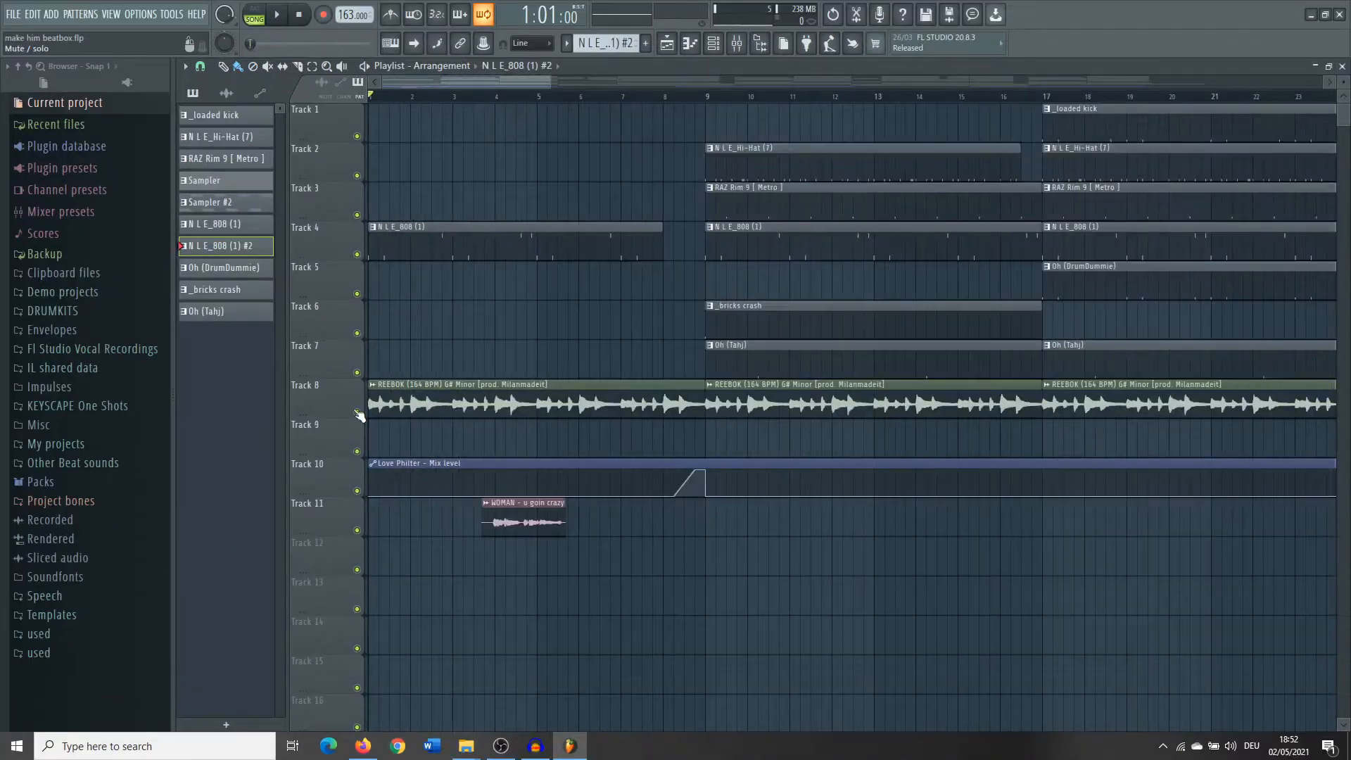
- Solo the REEBOK melody loop on Track 8 and review the loop's sample settings
right_click(357, 413)
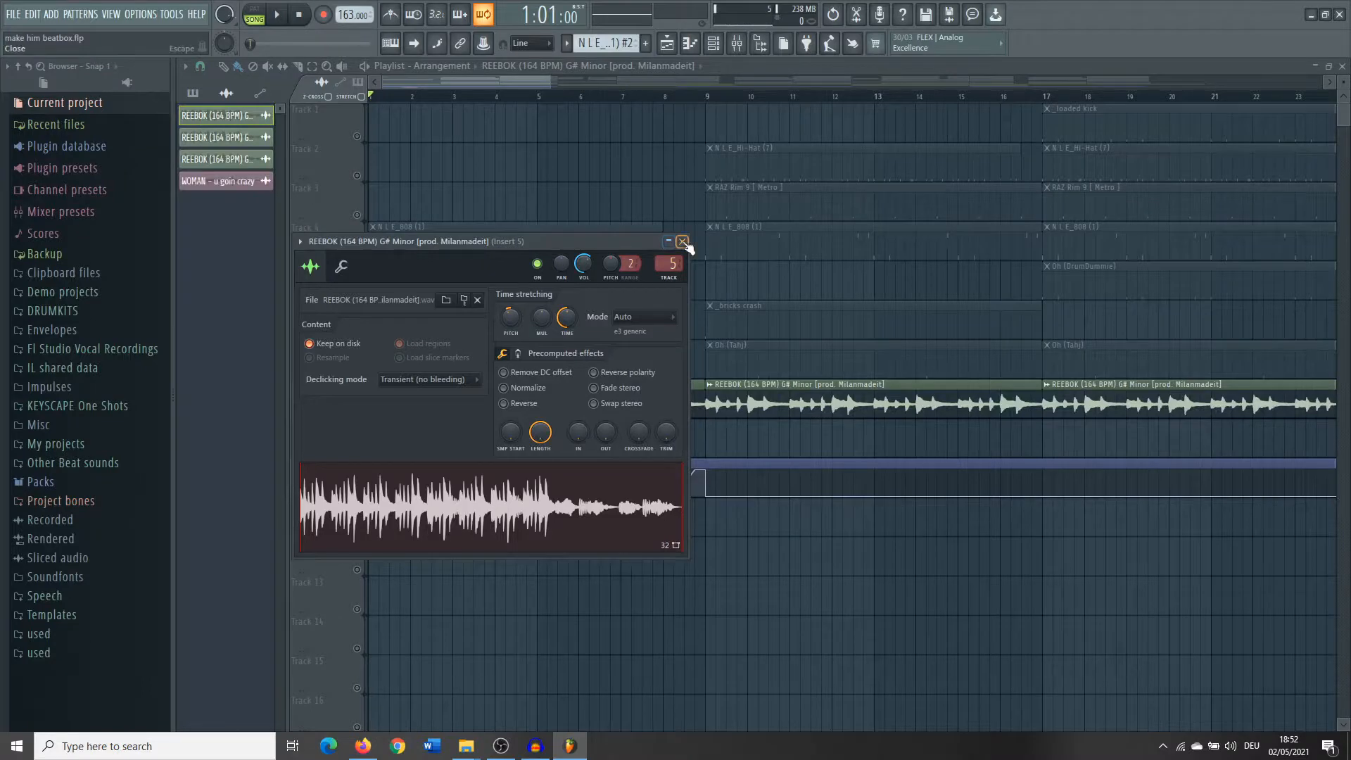
left_click(682, 242)
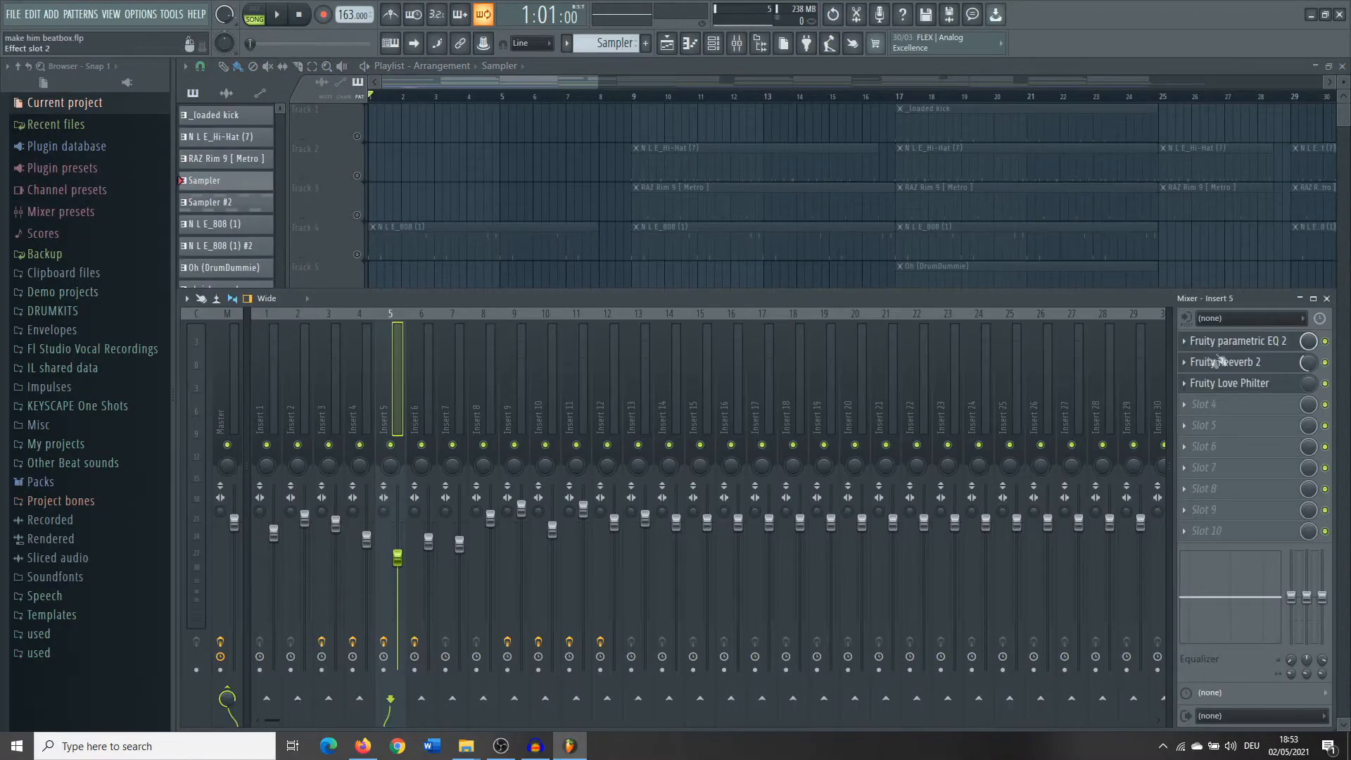
- Review the Fruity parametric EQ 2, Fruity Reeverb 2 and Fruity Love Philter settings on mixer Insert 5
left_click(1236, 347)
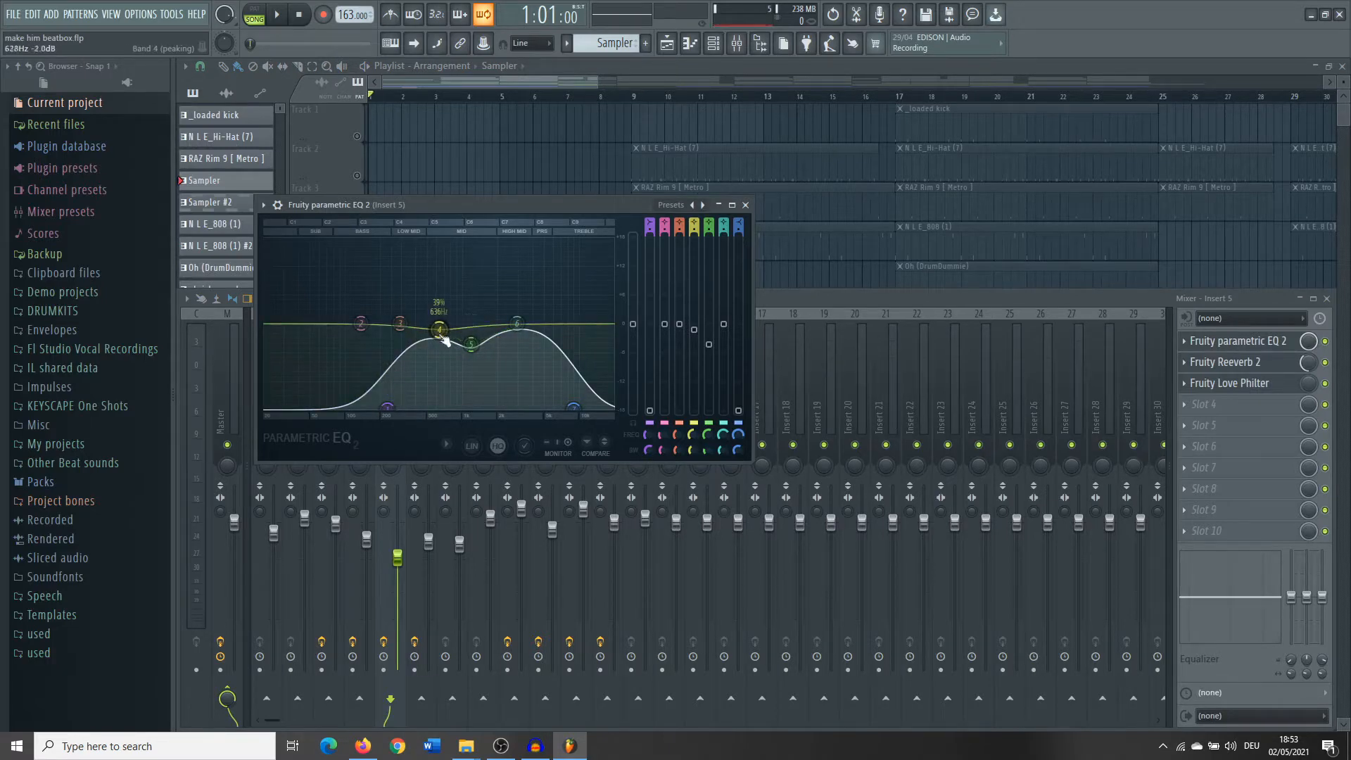
left_click(746, 206)
left_click(1232, 365)
left_click_drag(577, 223, 958, 124)
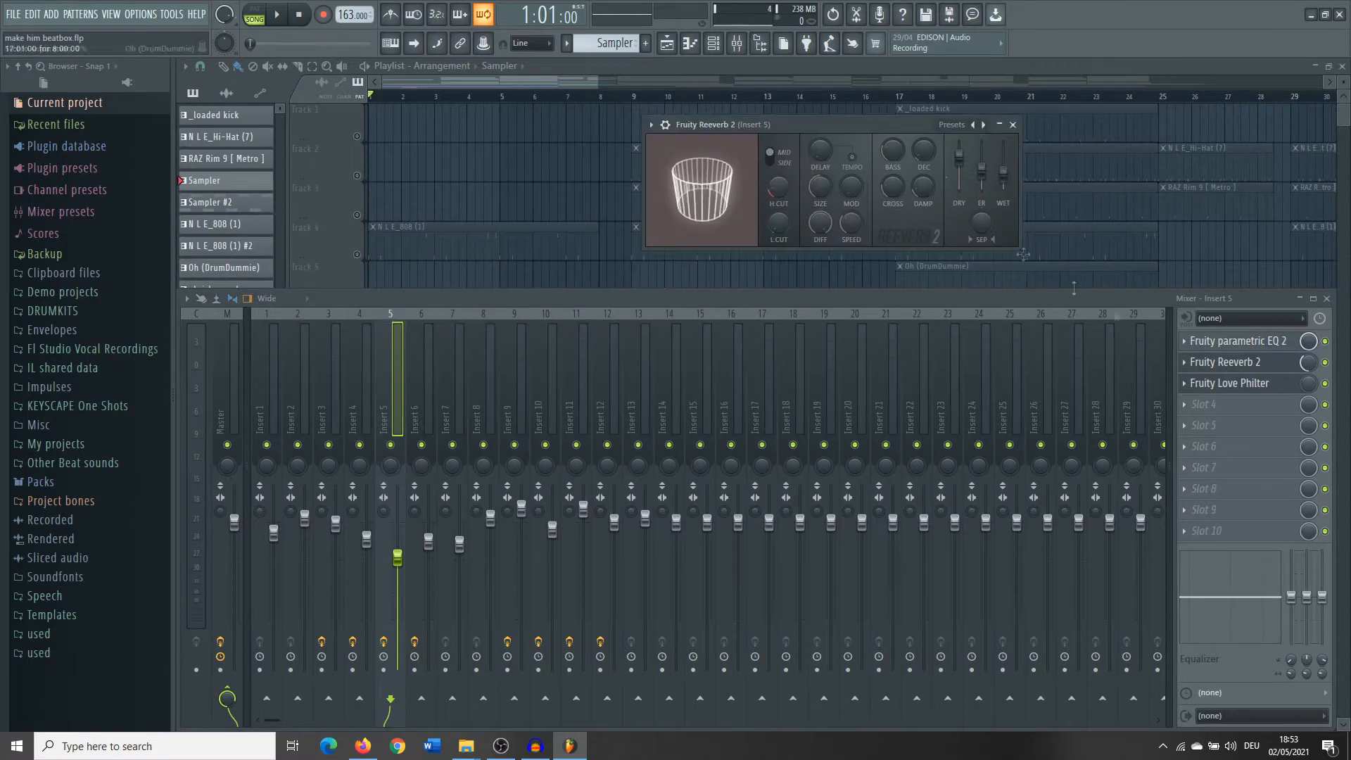
left_click(1258, 386)
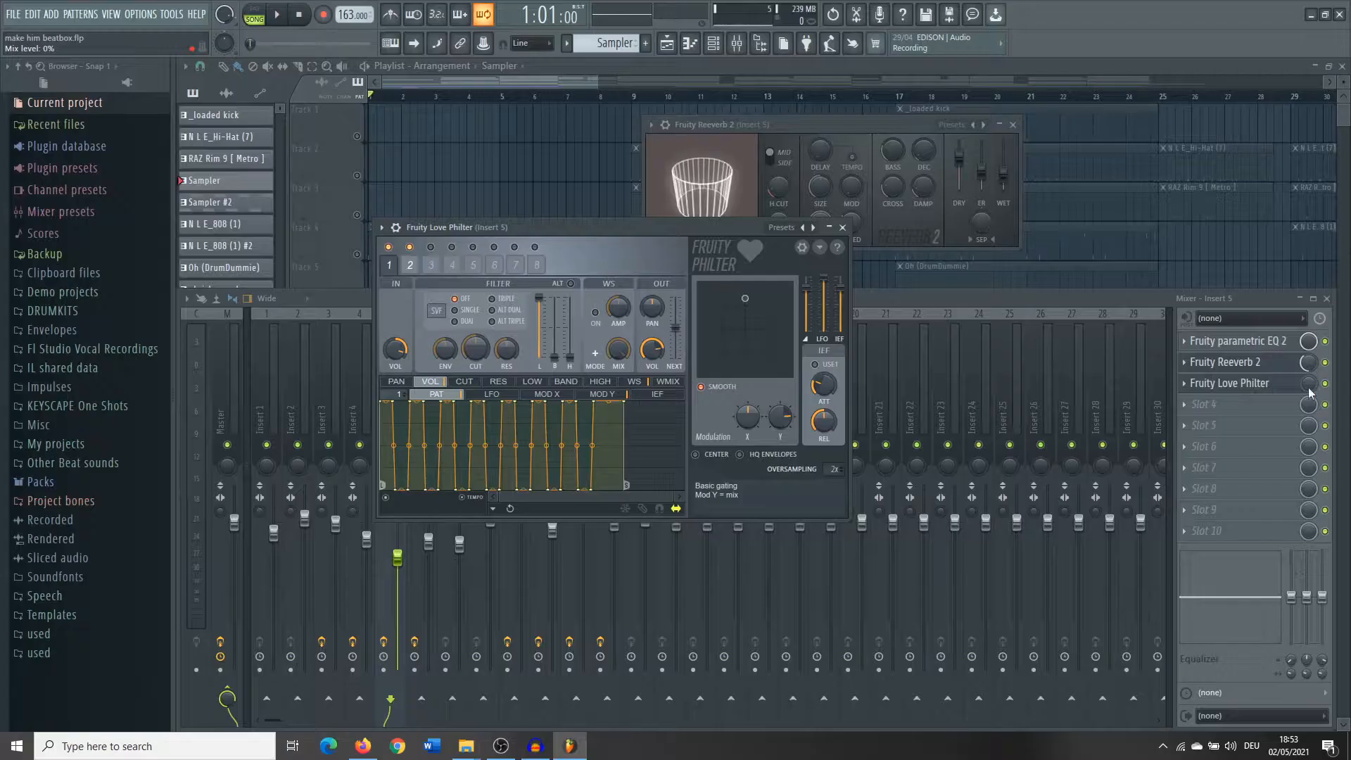
left_click(524, 83)
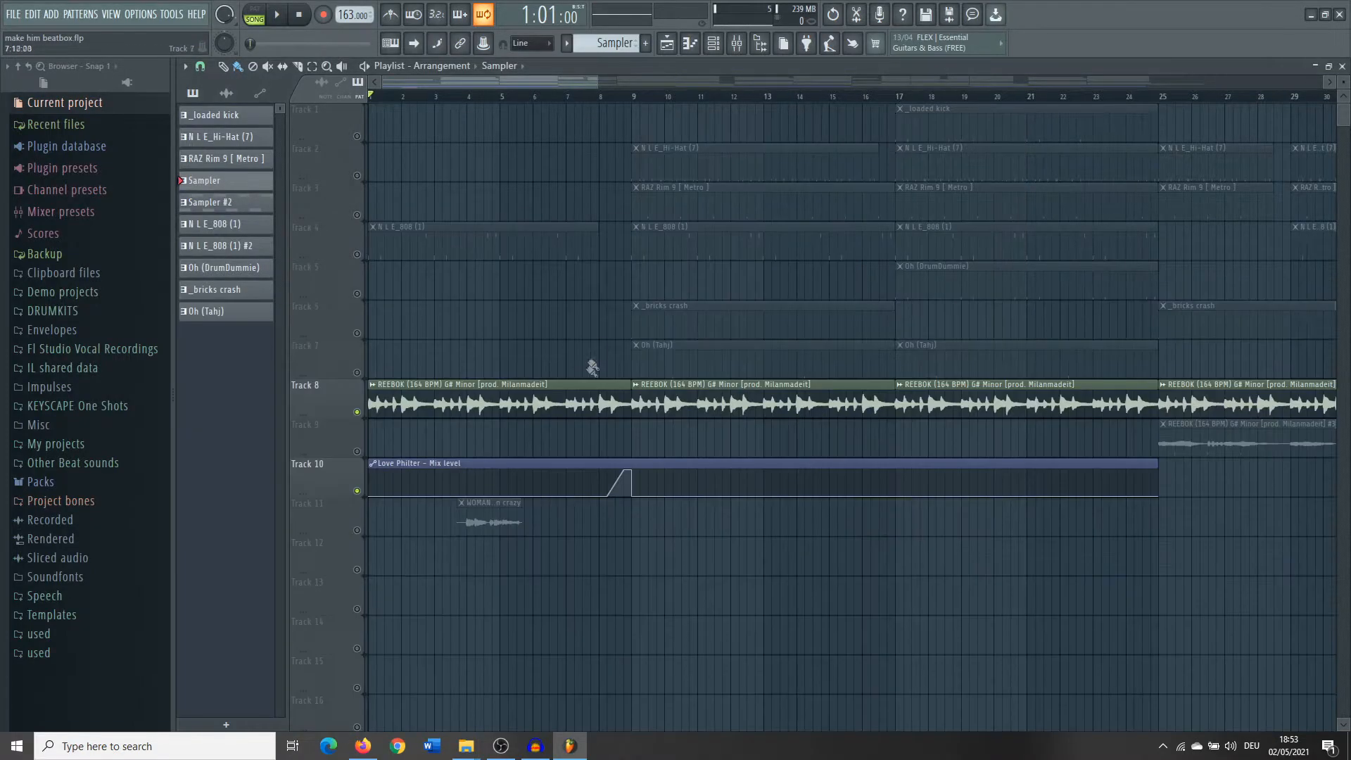
- Play the soloed melody from bar 1 together with its Love Philter mix level automation
scroll(422, 503, "down", 6)
scroll(409, 517, "up", 5)
scroll(246, 636, "up", 4)
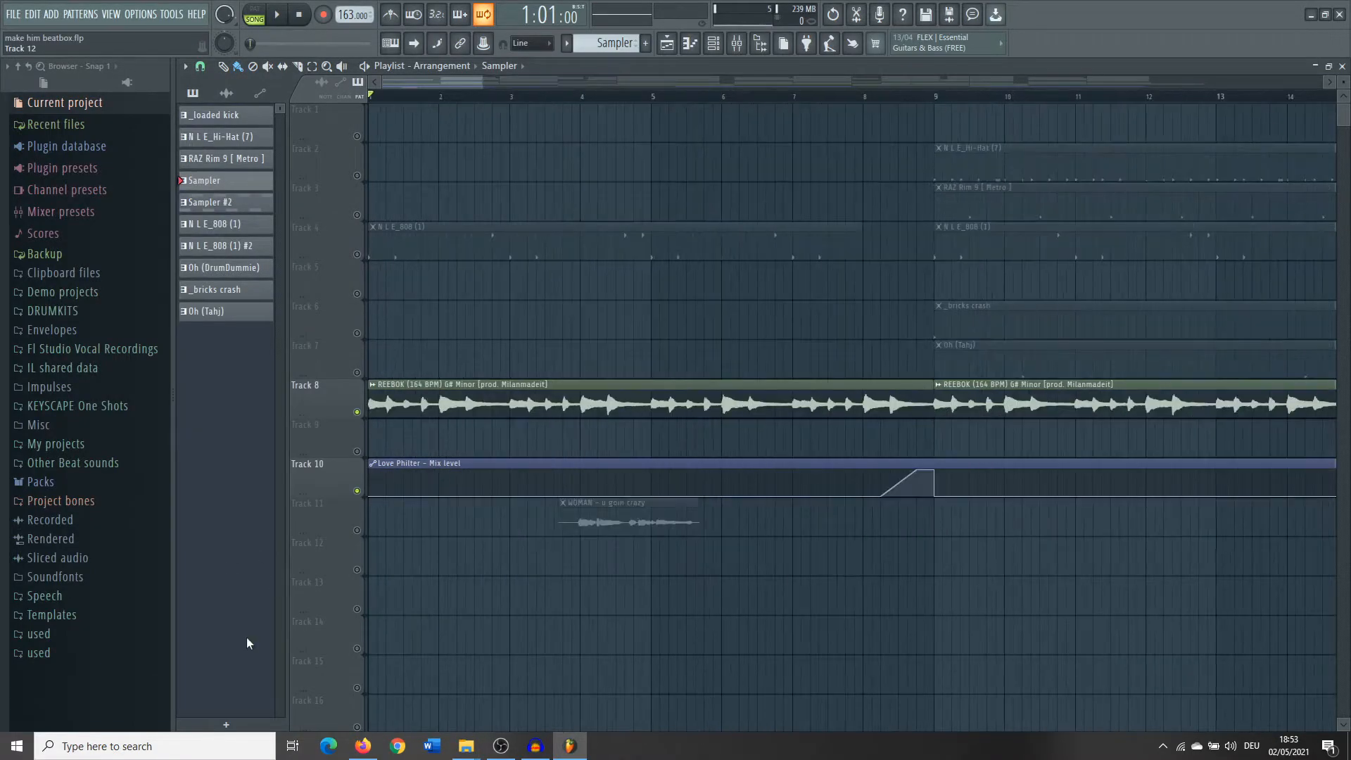
key("space")
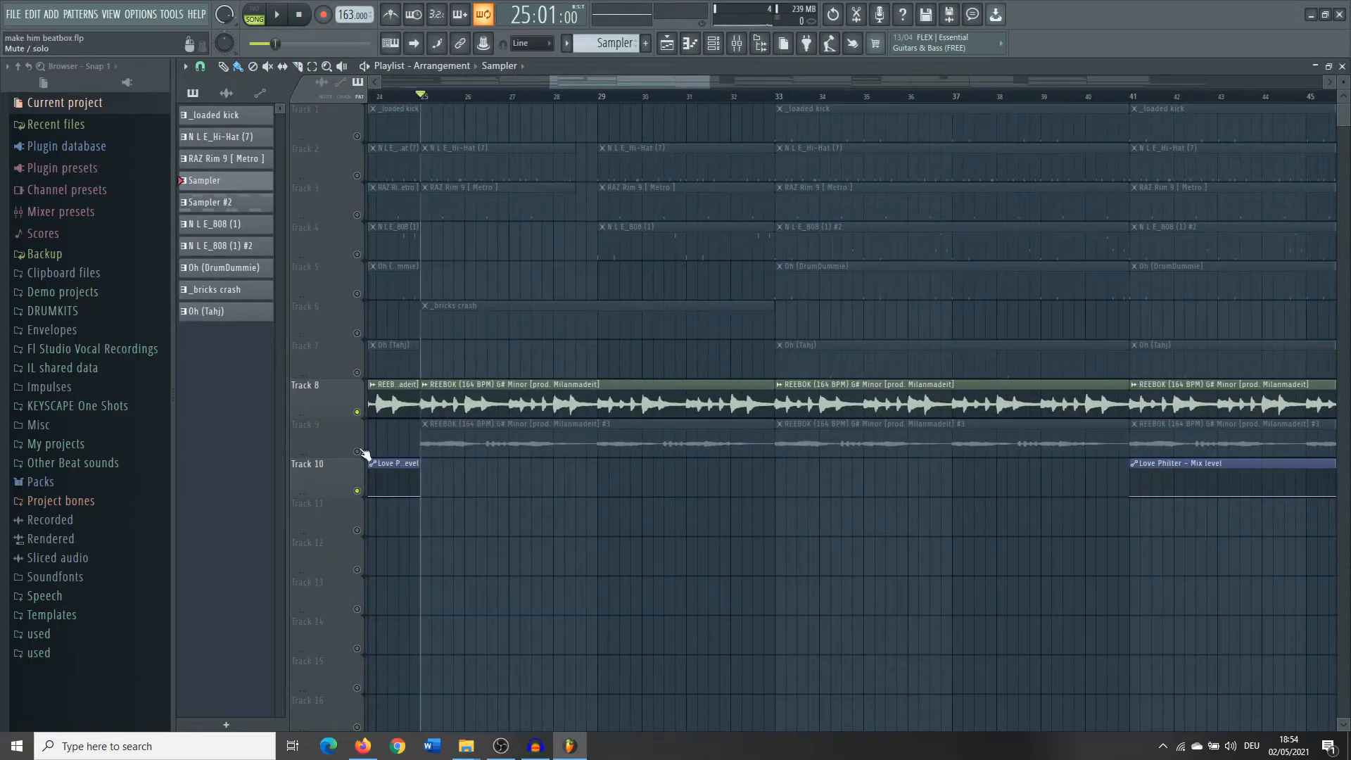
- Examine the melody's equalizer in the mixer and play the layered loops on Tracks 8 and 9 from bar 25
scroll(558, 473, "down", 3)
left_click(737, 43)
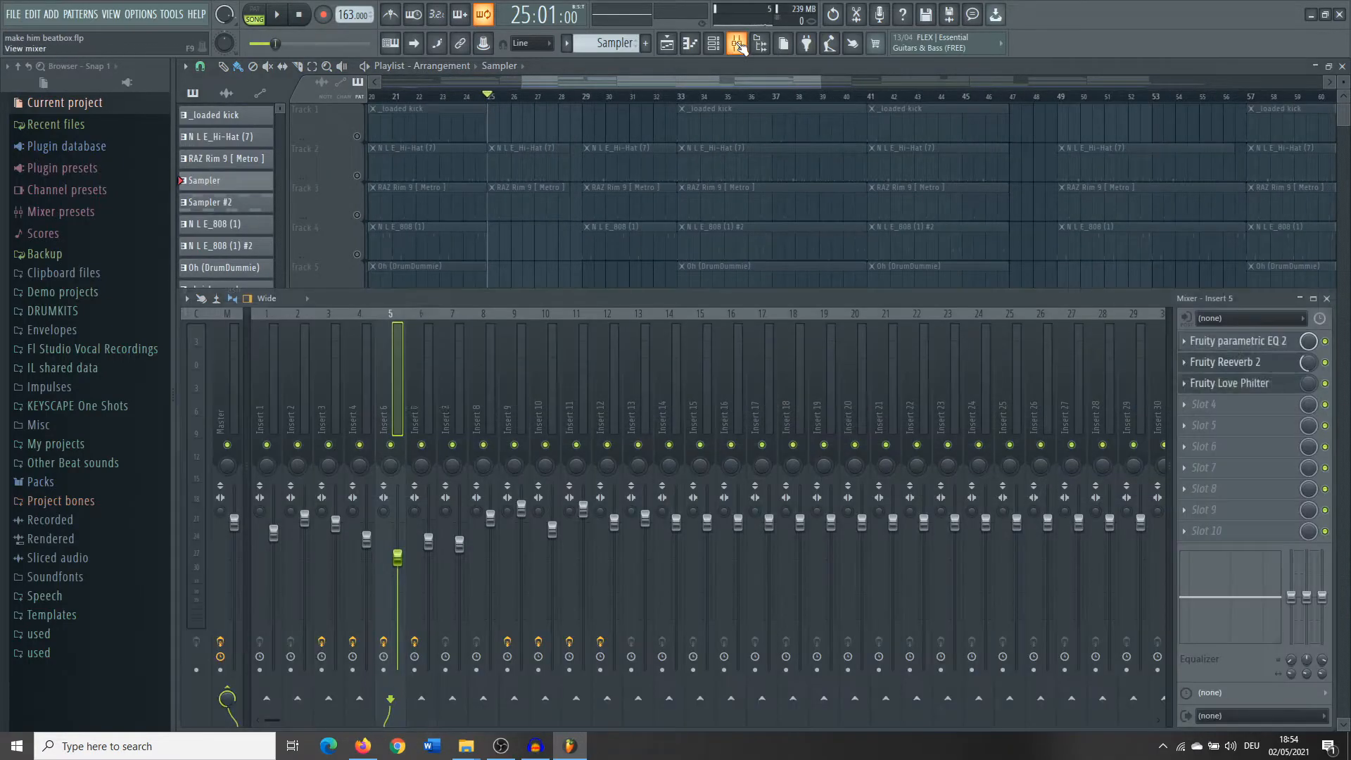
left_click(1228, 343)
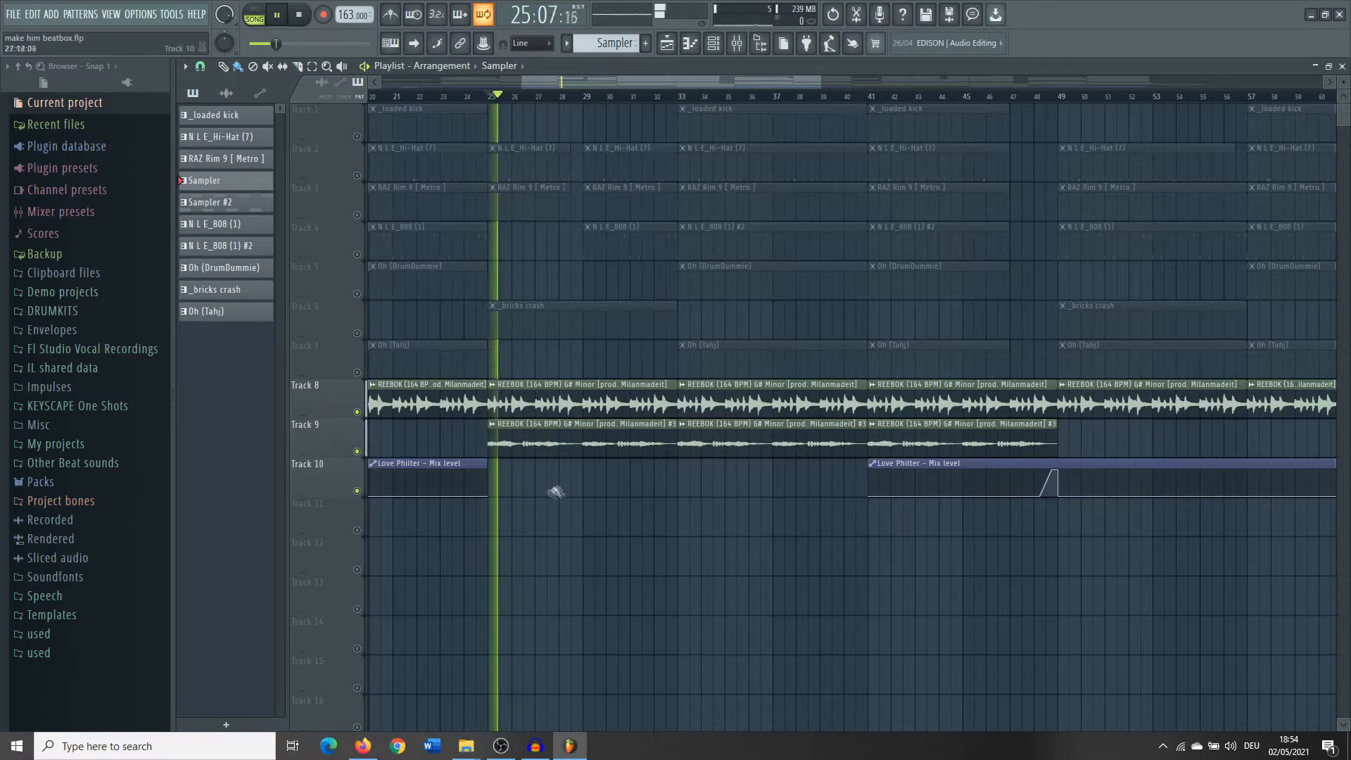
scroll(482, 563, "up", 3)
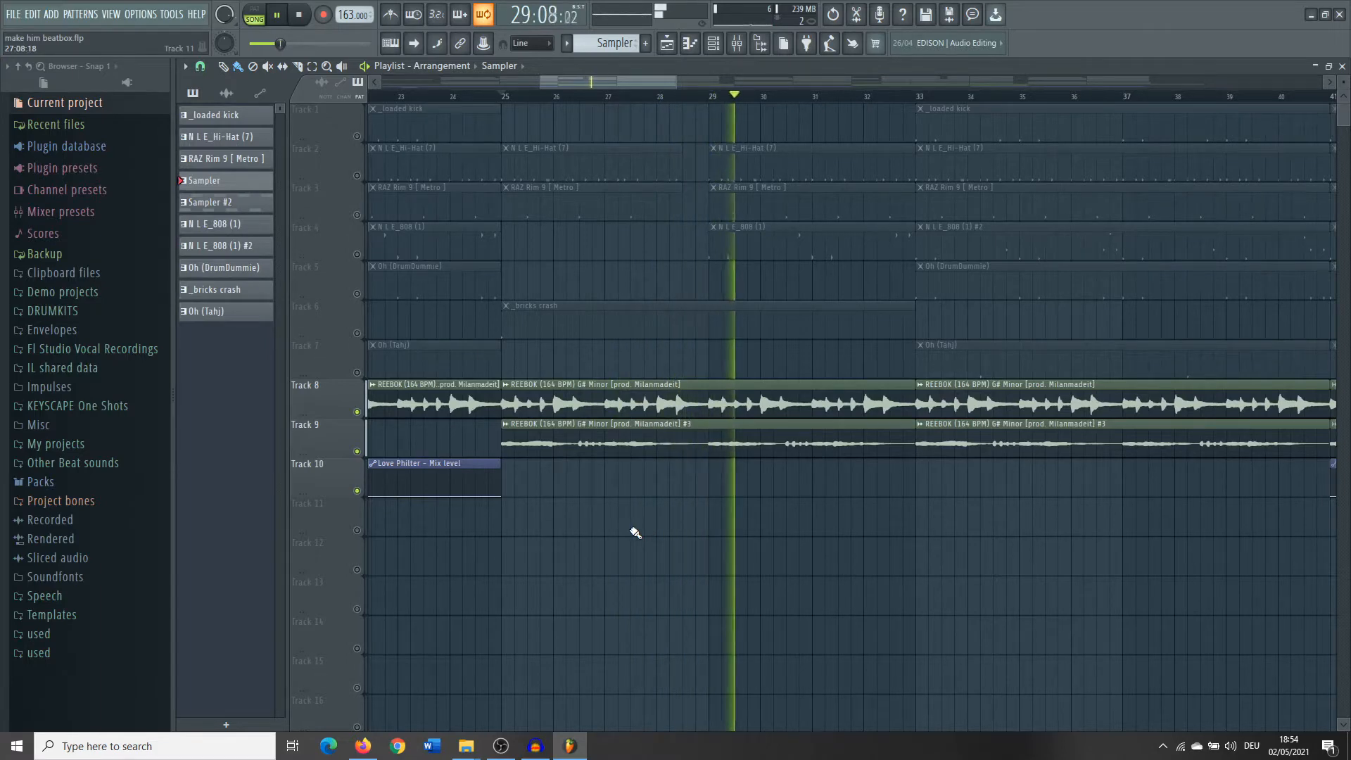
scroll(674, 537, "down", 3)
key("space")
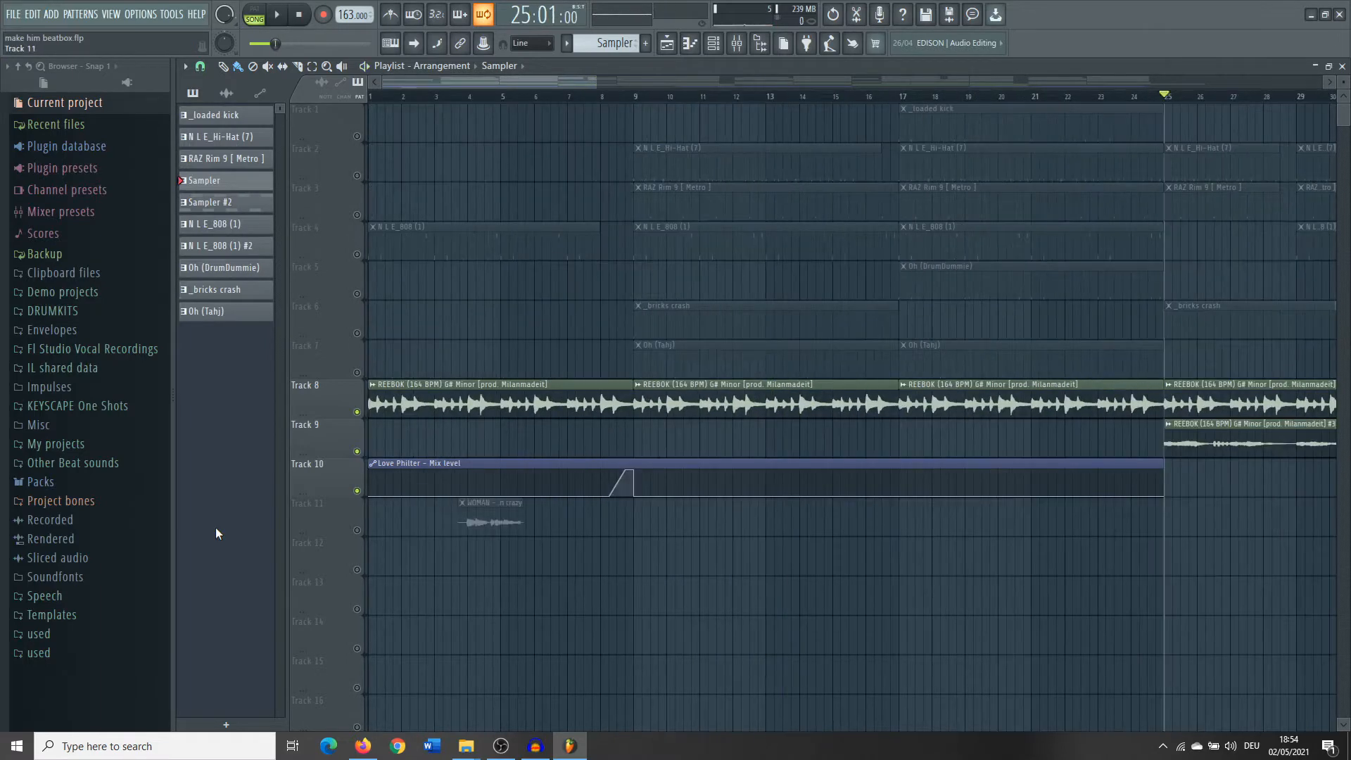
- Inspect the N L E_808 (1) pattern at bar 9 in the piano roll and channel rack, and play it
scroll(457, 616, "down", 5)
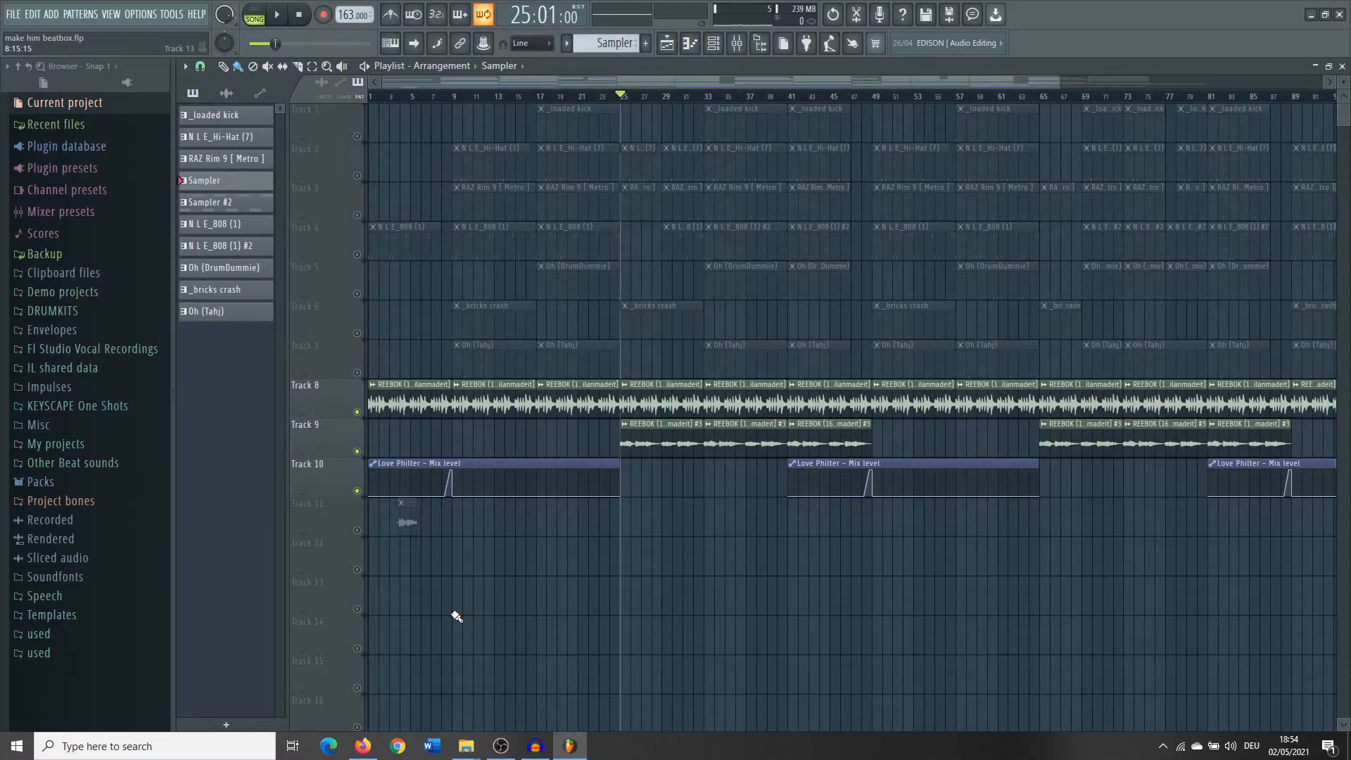
scroll(307, 471, "up", 5)
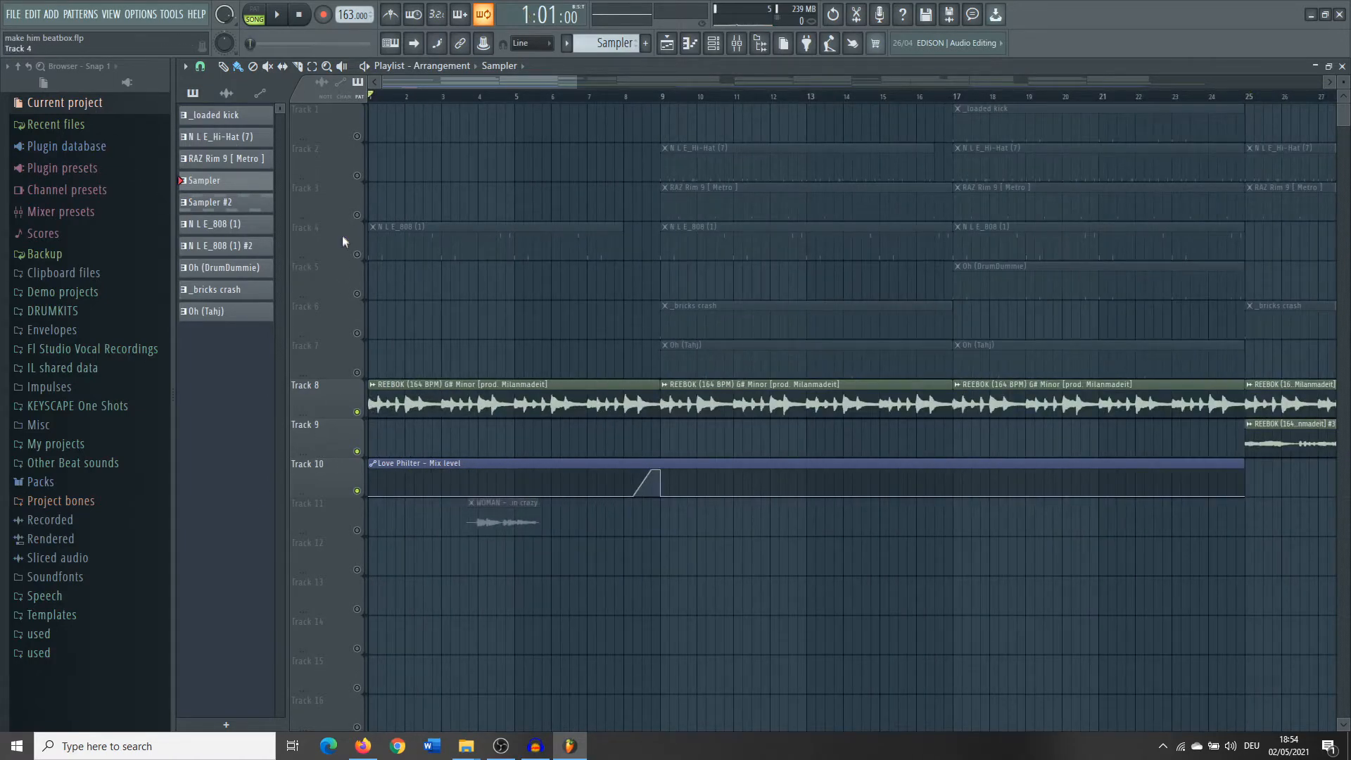
double_click(727, 245)
left_click(713, 50)
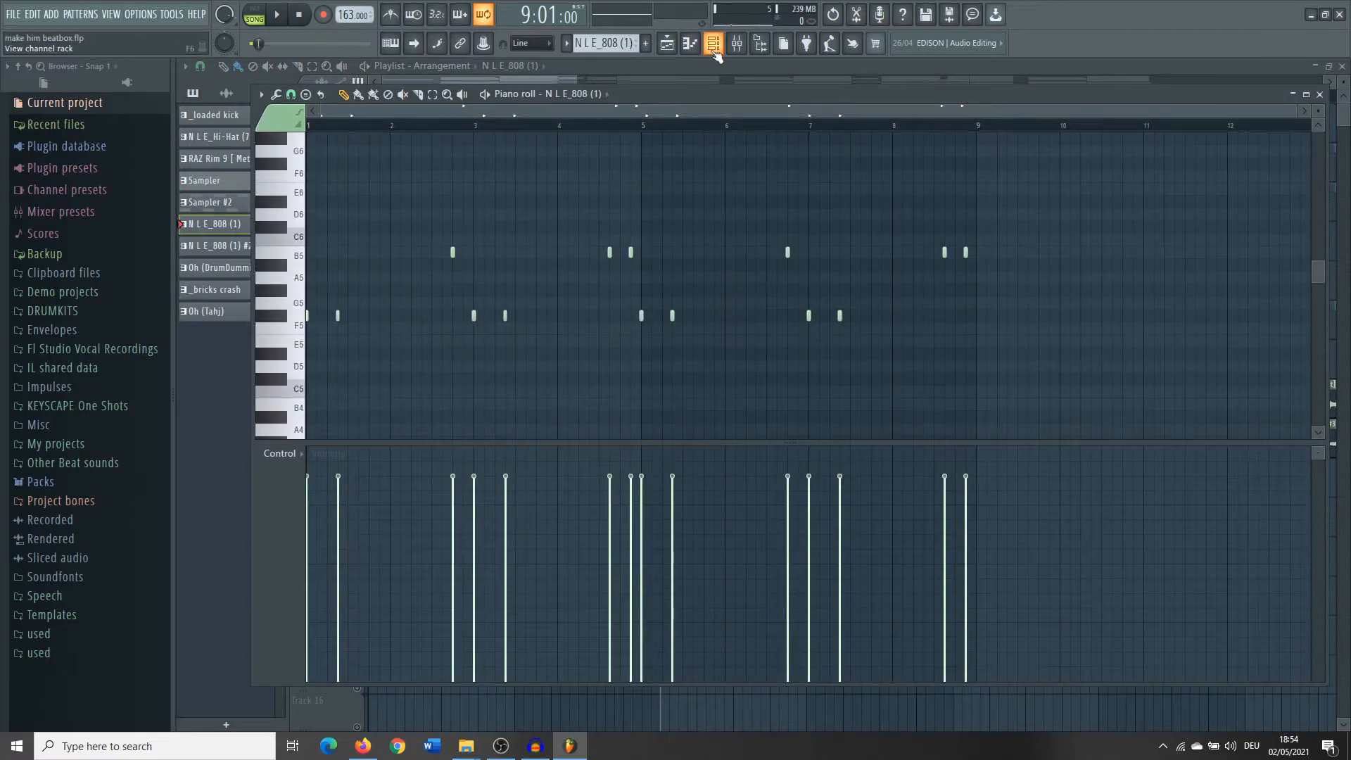
left_click(713, 44)
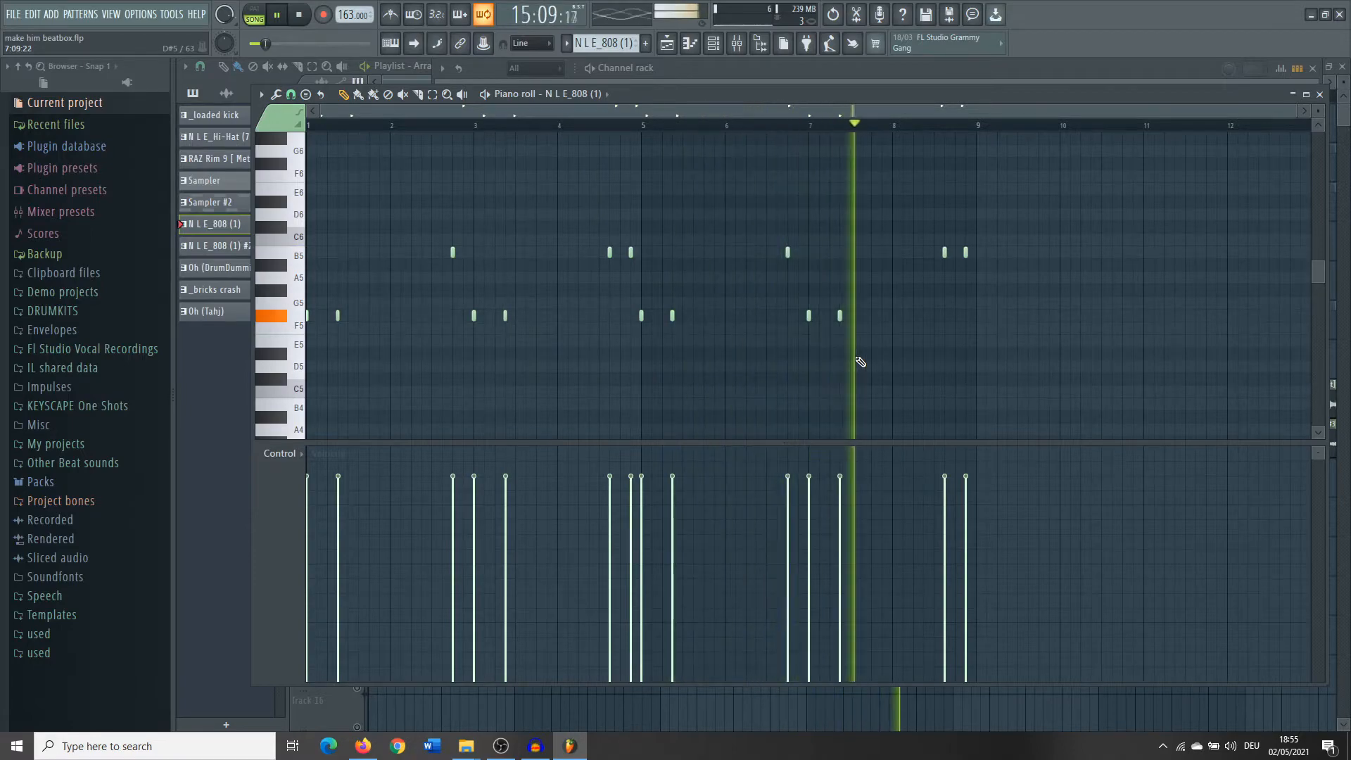
key("space")
- Examine the notes of the N L E_808 (1) #2 pattern at bar 33 in the piano roll
key("F7")
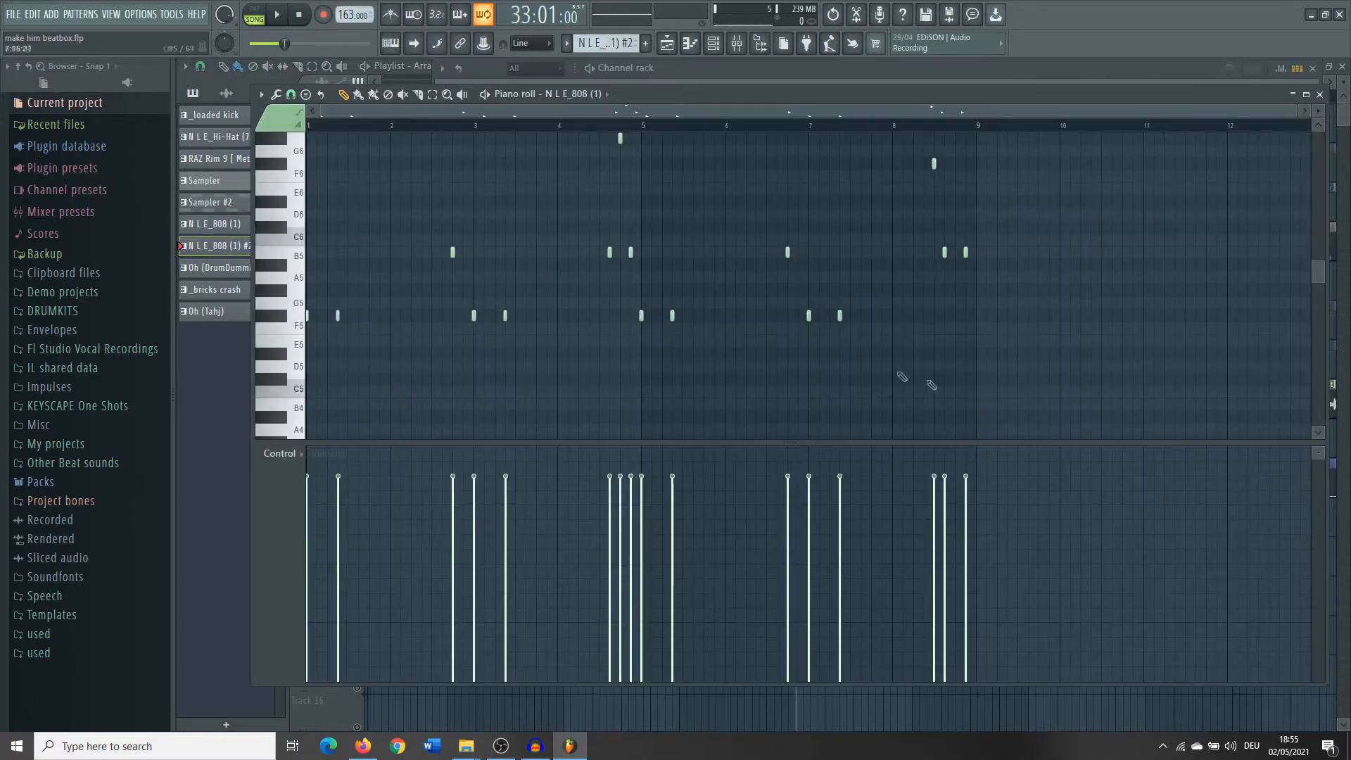
scroll(980, 392, "up", 2)
scroll(971, 396, "down", 2)
scroll(968, 399, "up", 1)
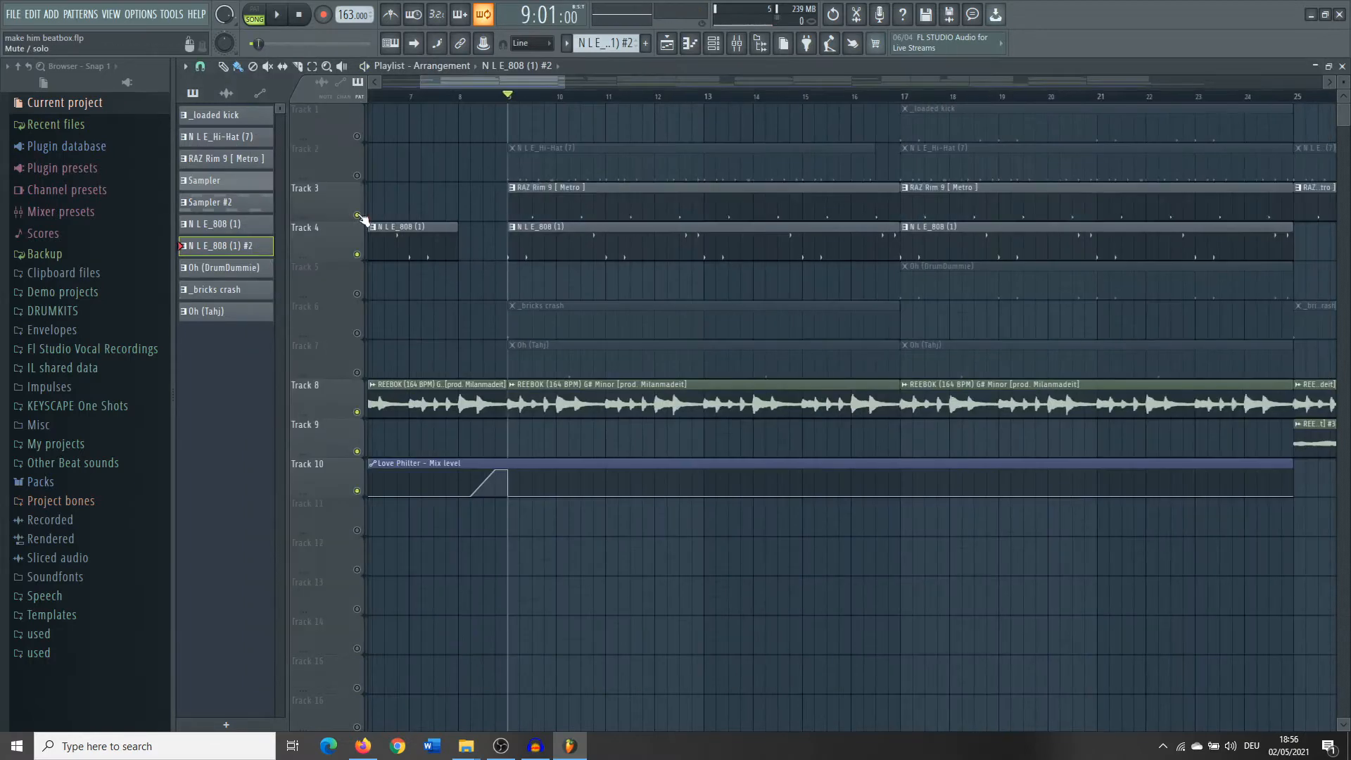
- Inspect the RAZ Rim 9 [ Metro ] pattern's notes and review the Fruity Reeverb 2 effect on mixer Insert 4
double_click(609, 204)
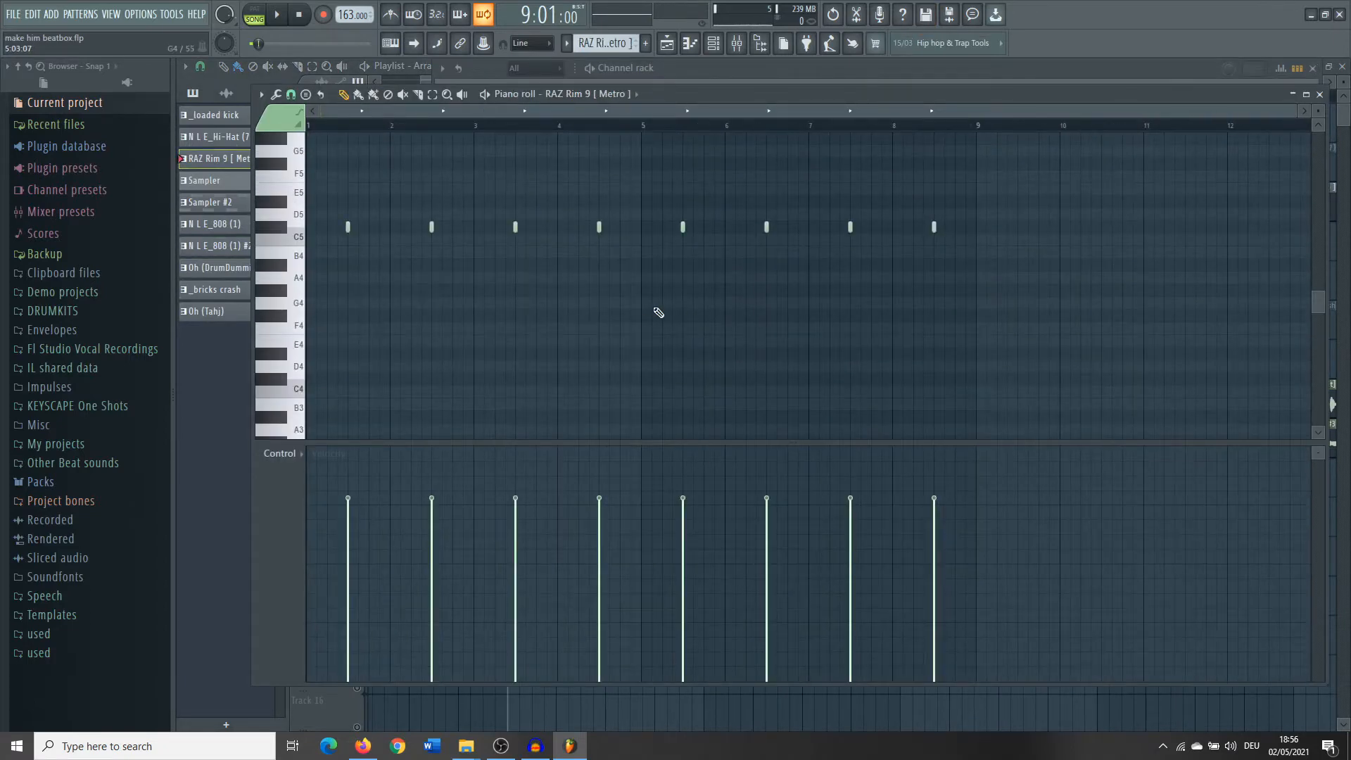
scroll(658, 313, "up", 2)
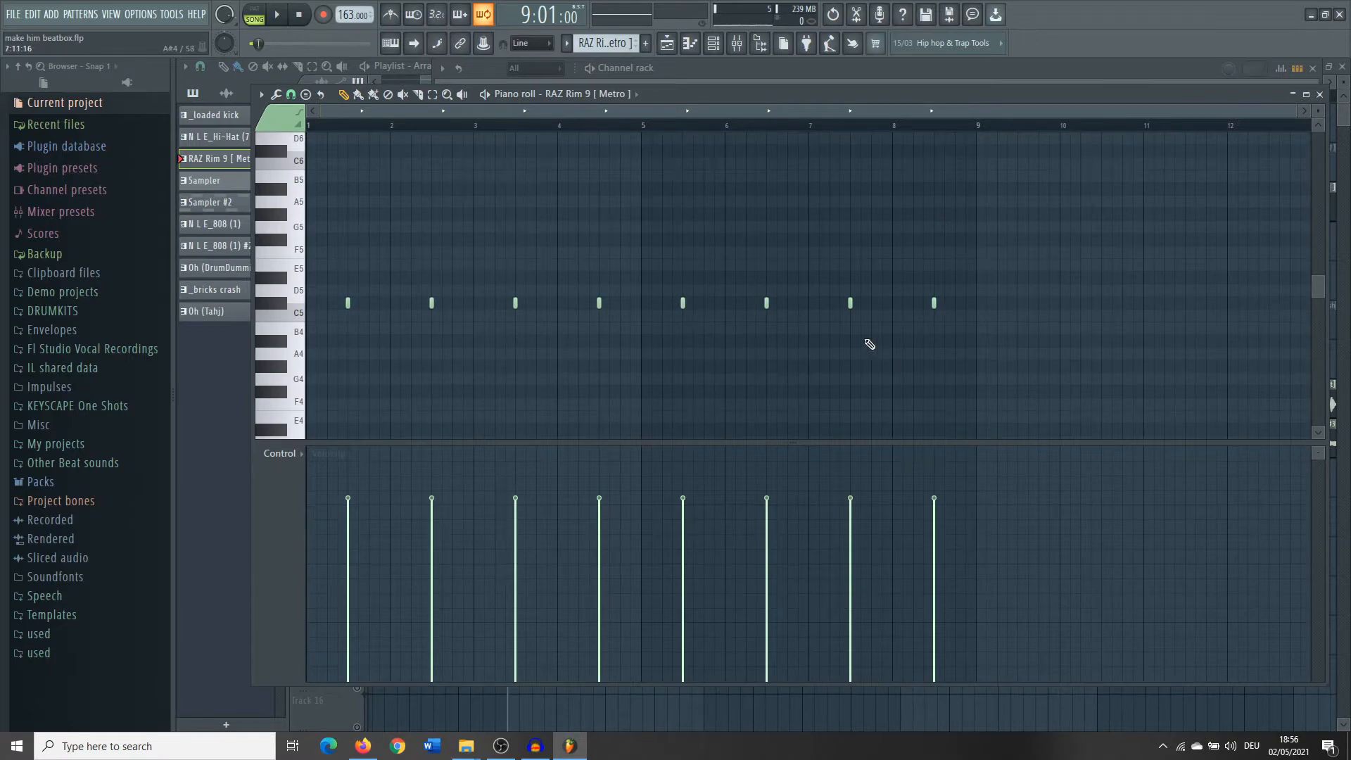
key("F9")
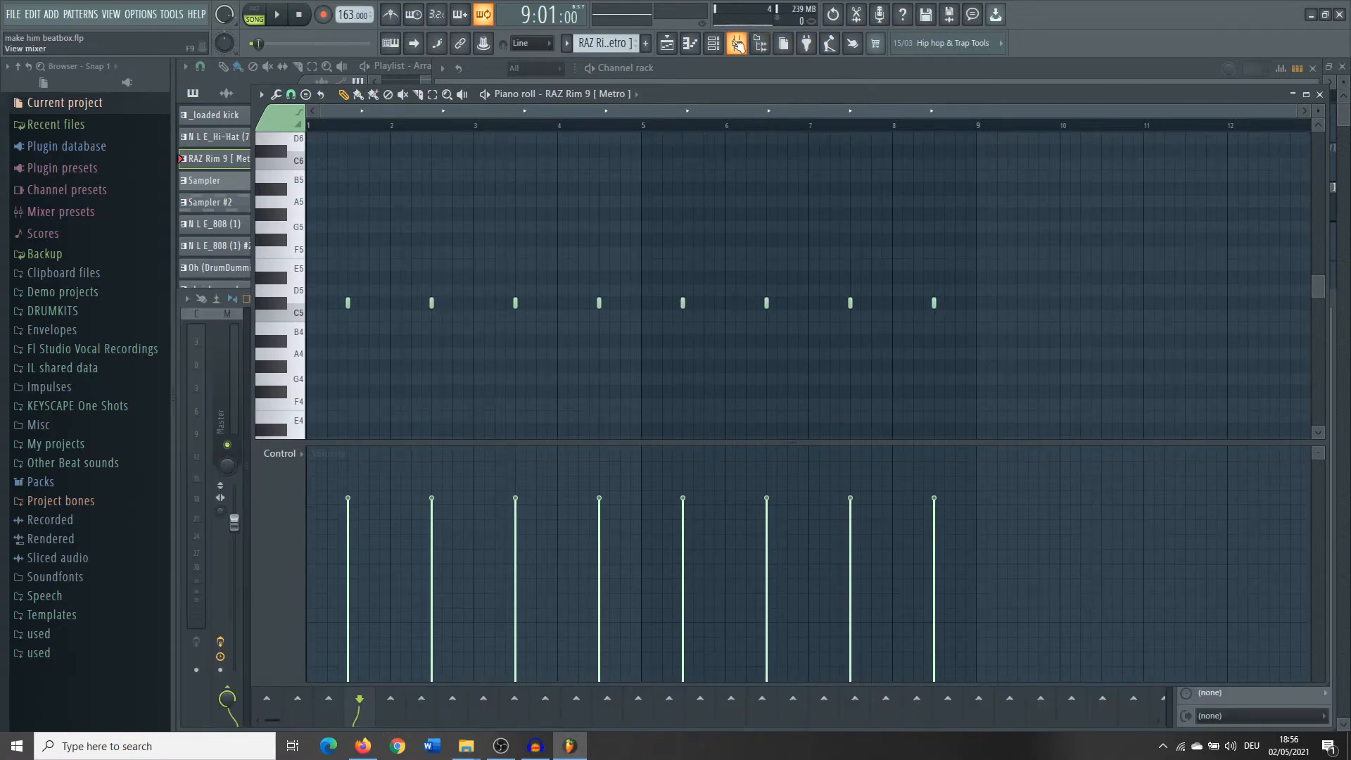
left_click(737, 44)
left_click(1220, 343)
left_click_drag(490, 420, 526, 354)
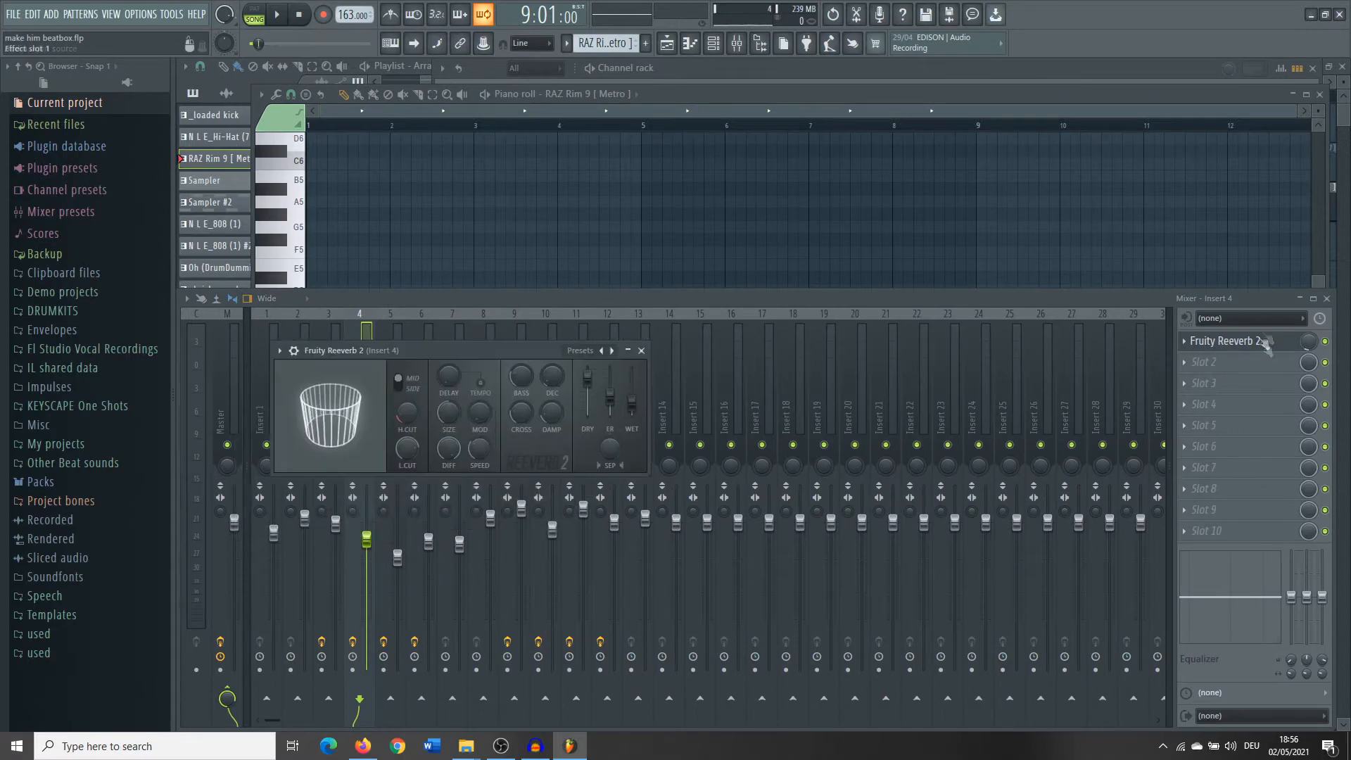
- Bring the rim pattern's piano roll back into view and play the pattern from bar 9
left_click(660, 97)
scroll(746, 310, "down", 1)
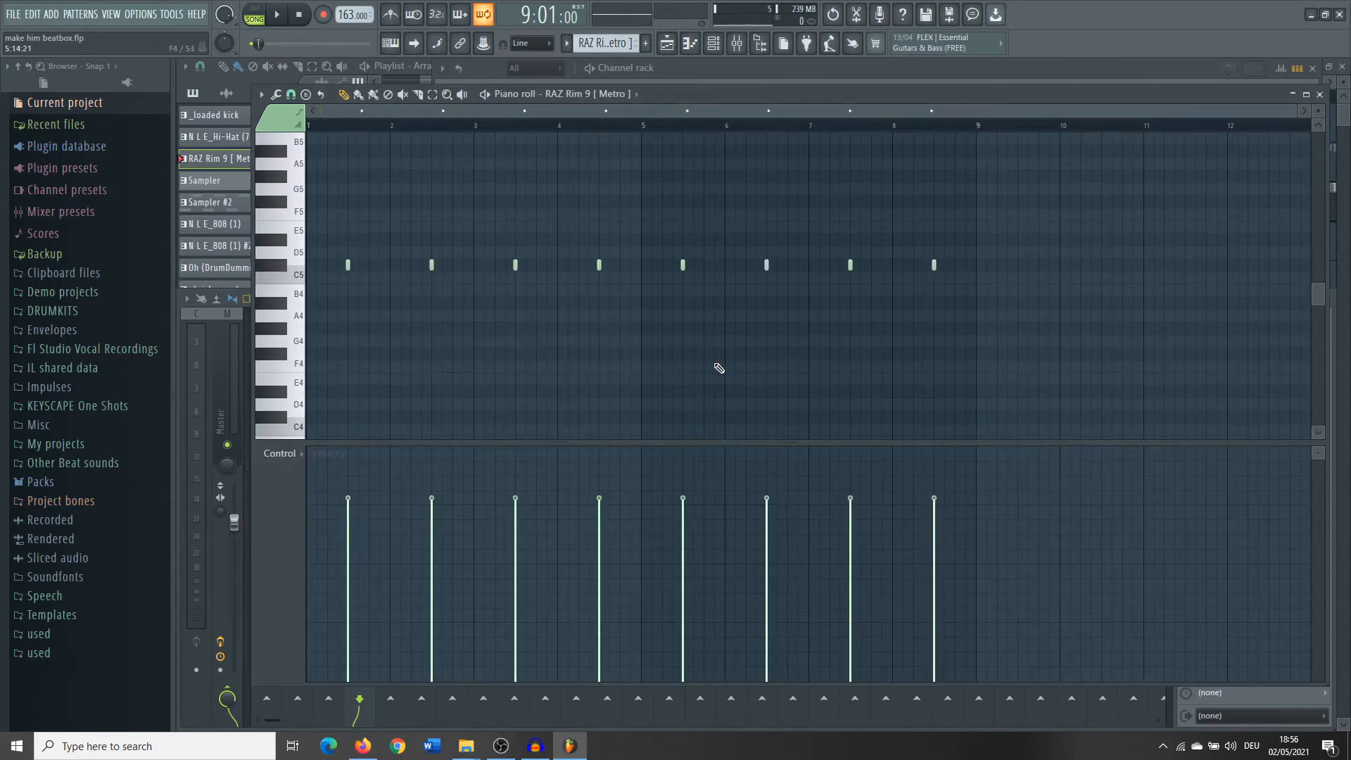
key("space")
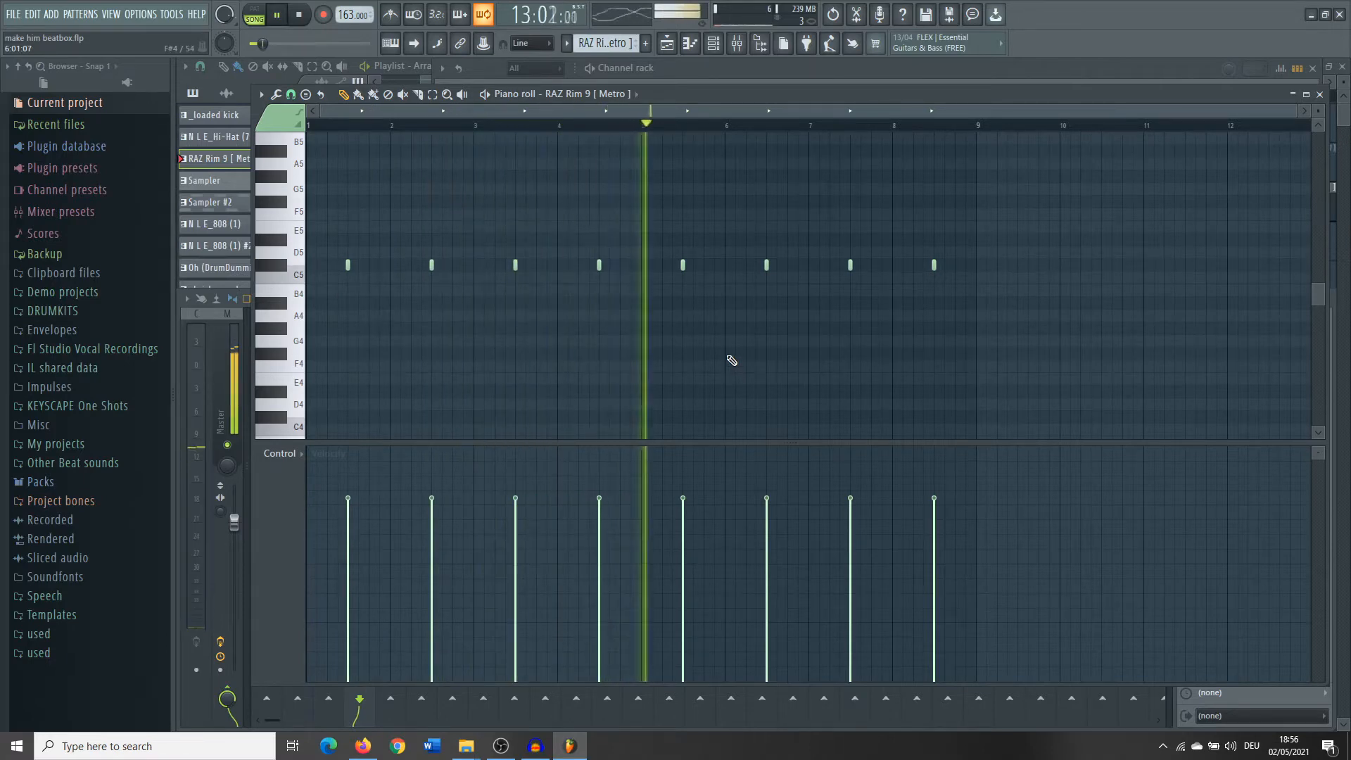
key("space")
key("F5")
- Highlight the fast hi-hat roll near bar 2 of the N L E_Hi-Hat (7) pattern and play from bar 17
scroll(685, 289, "down", 2)
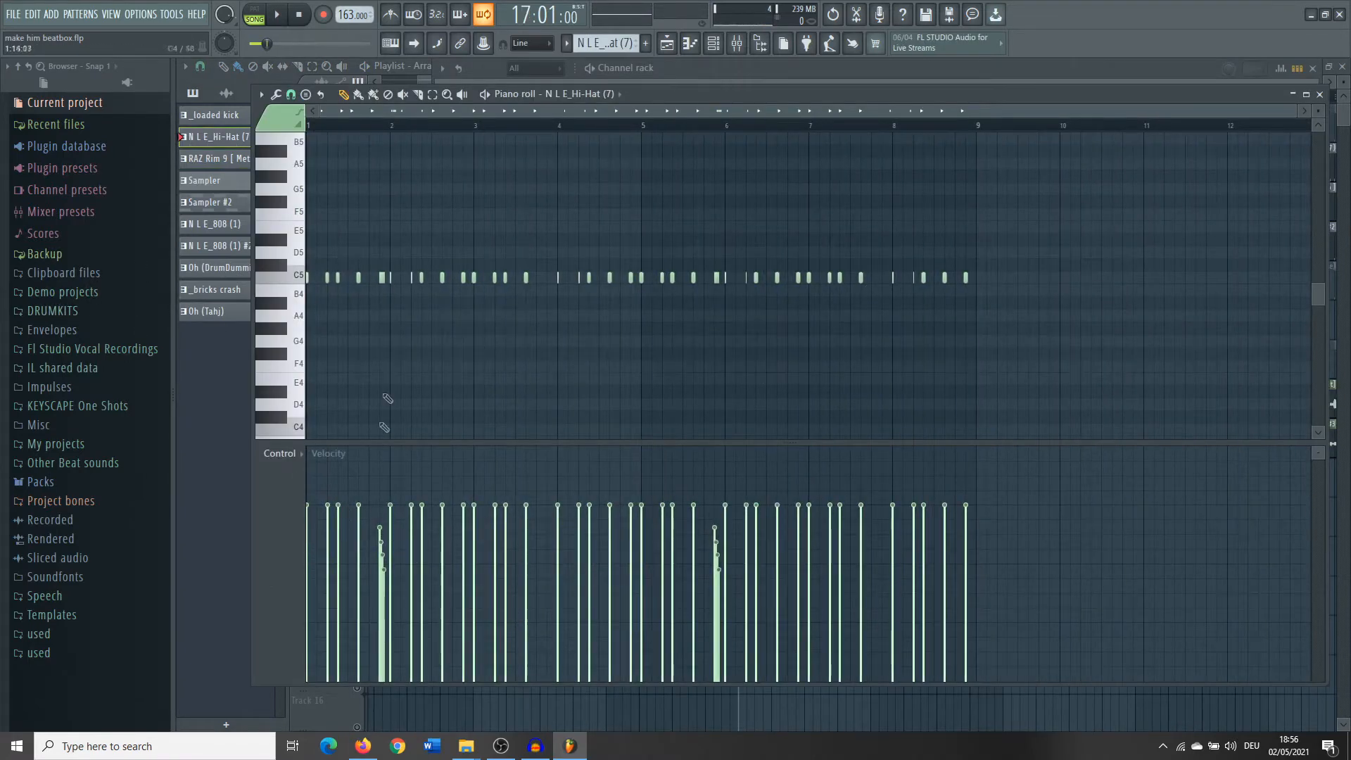
scroll(368, 330, "up", 5)
left_click_drag(512, 276, 442, 346)
scroll(489, 321, "down", 5)
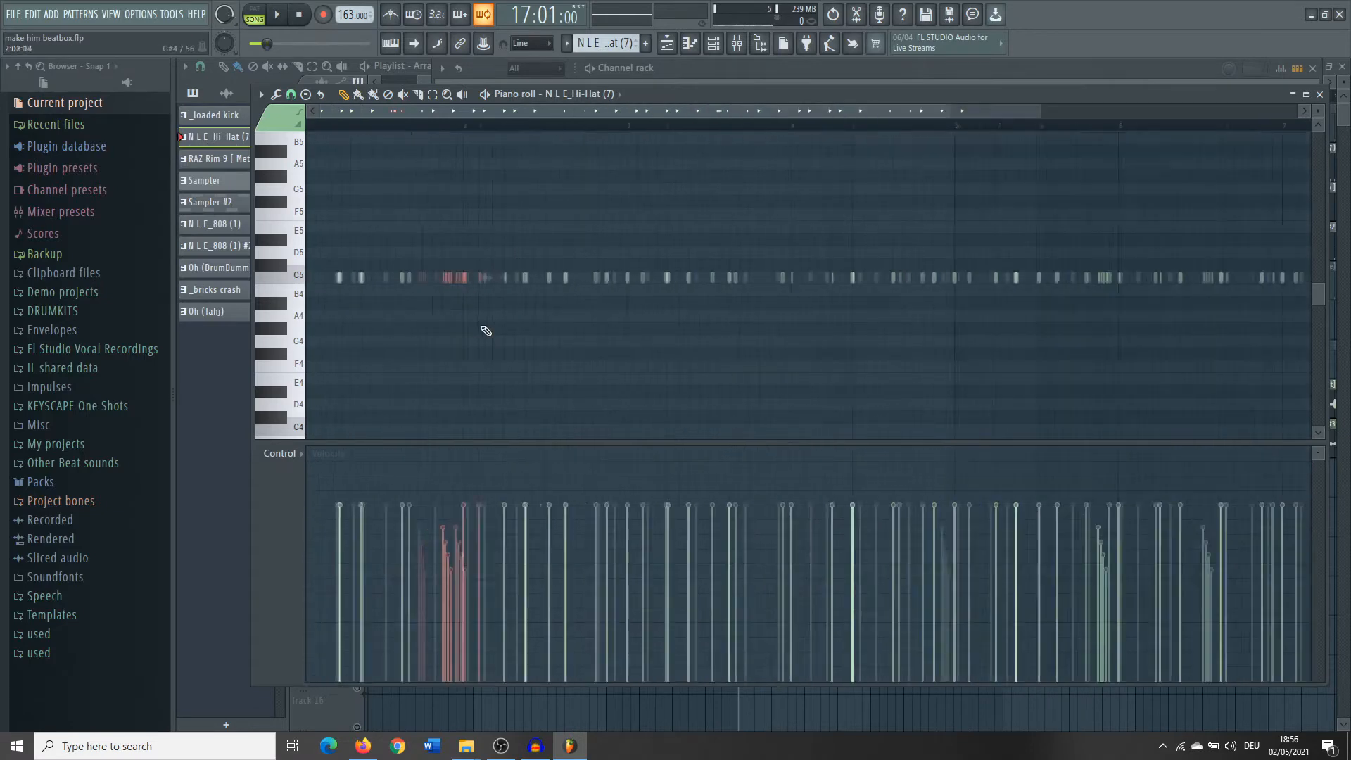
key("space")
scroll(338, 392, "up", 3)
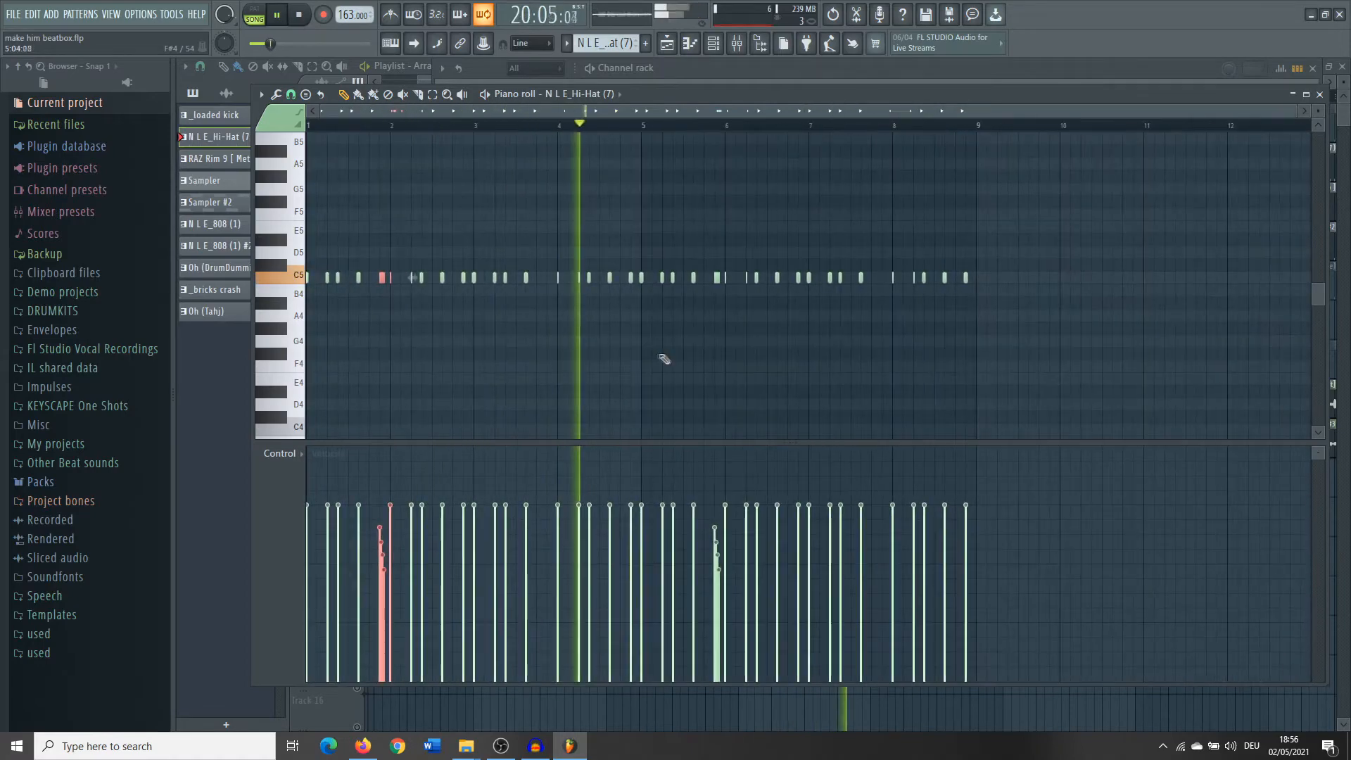
scroll(703, 364, "down", 3)
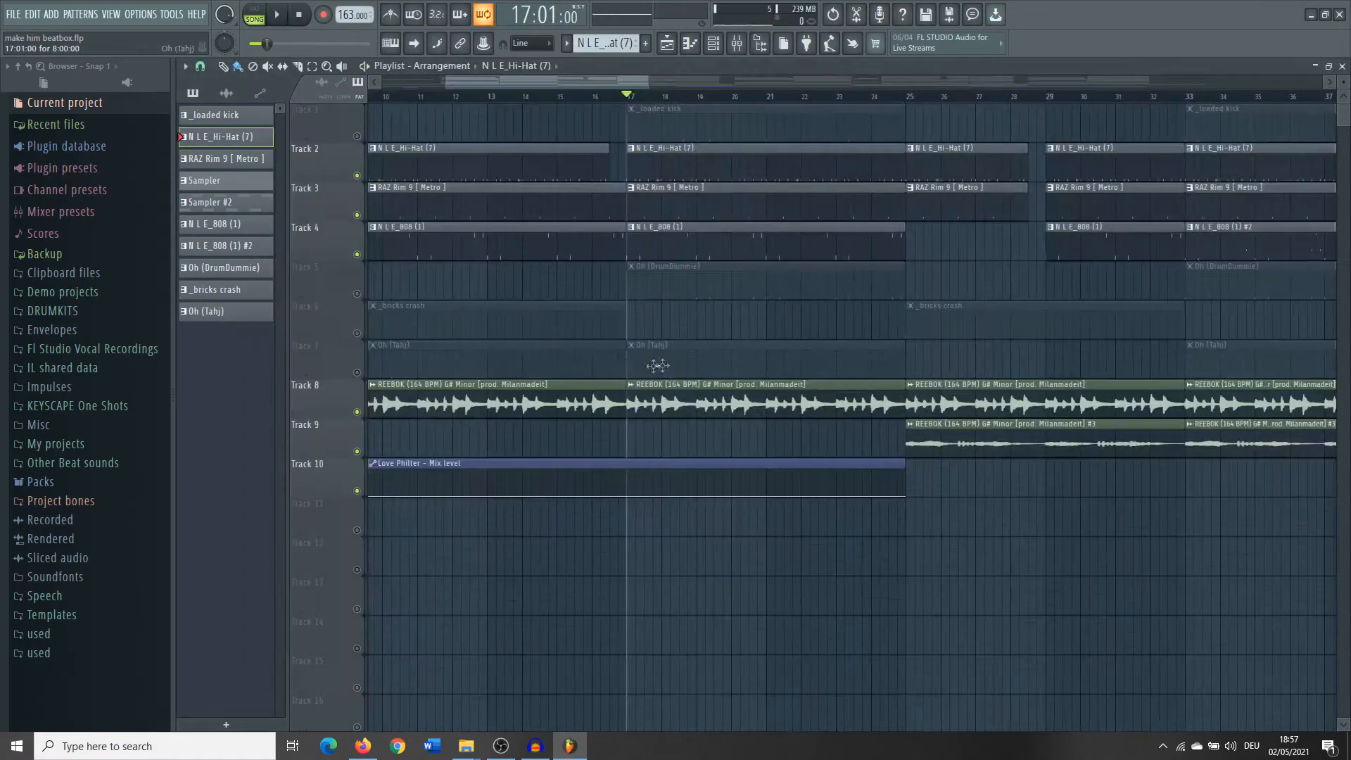
- Inspect the _bricks crash pattern at bar 9 in the piano roll and show its channel
scroll(657, 364, "down", 3)
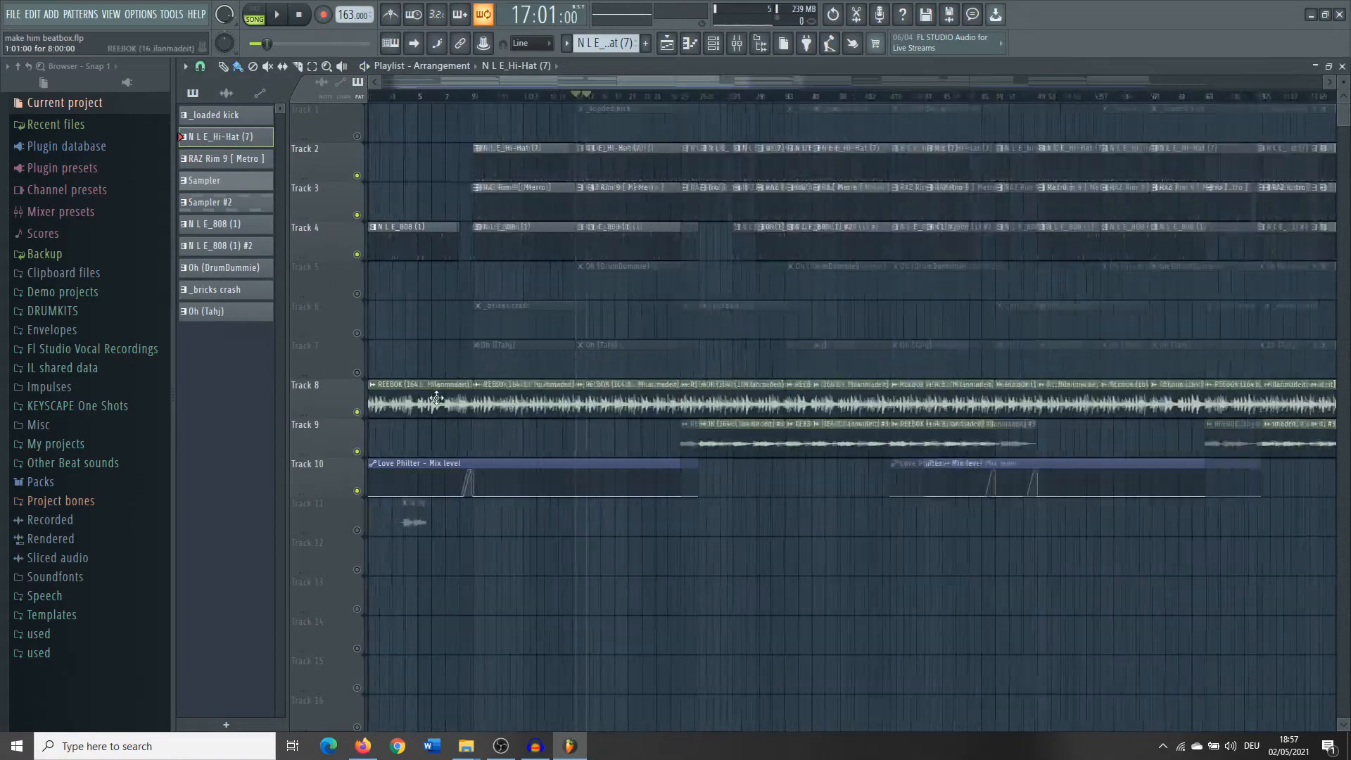
scroll(436, 401, "up", 3)
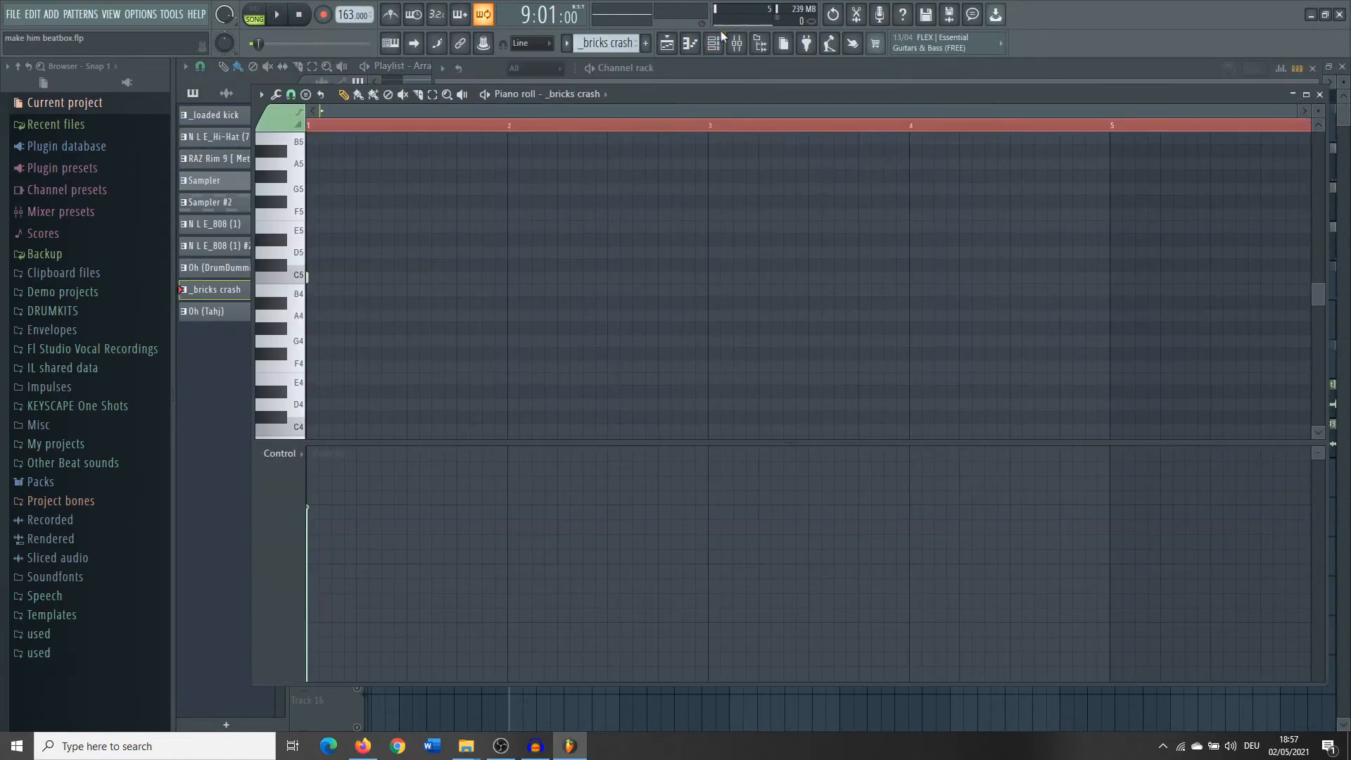
left_click(714, 43)
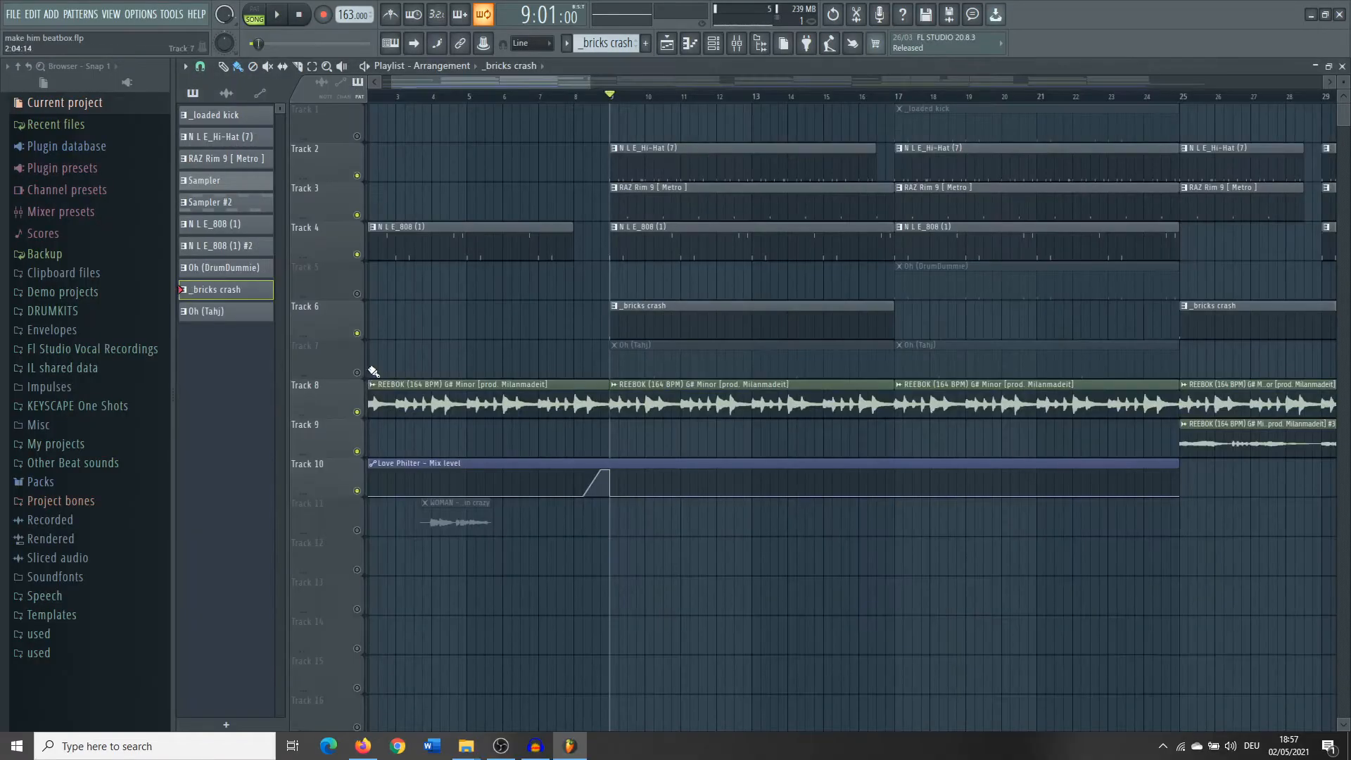
- Unmute Track 7 and play its Oh (Tahj) pattern from bar 9 with the piano roll open
left_click(357, 372)
double_click(702, 373)
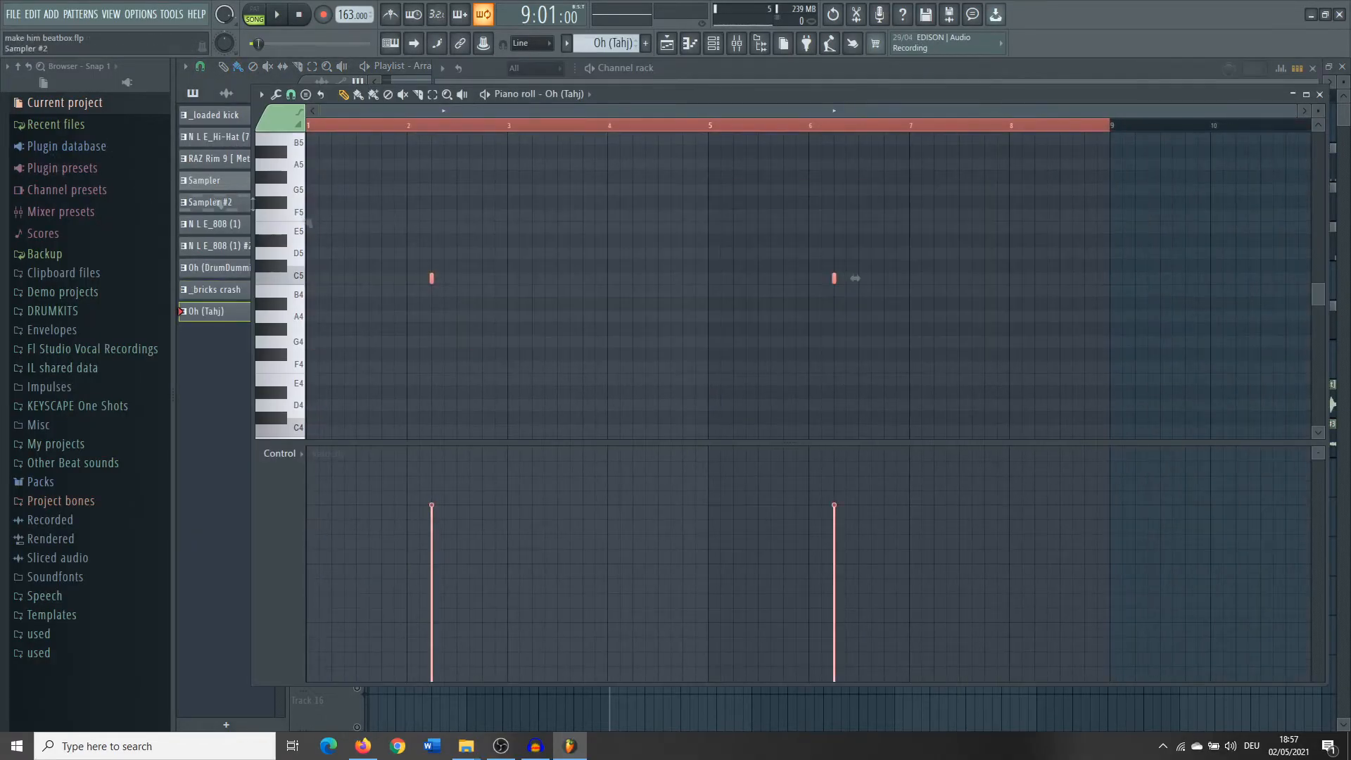
key("space")
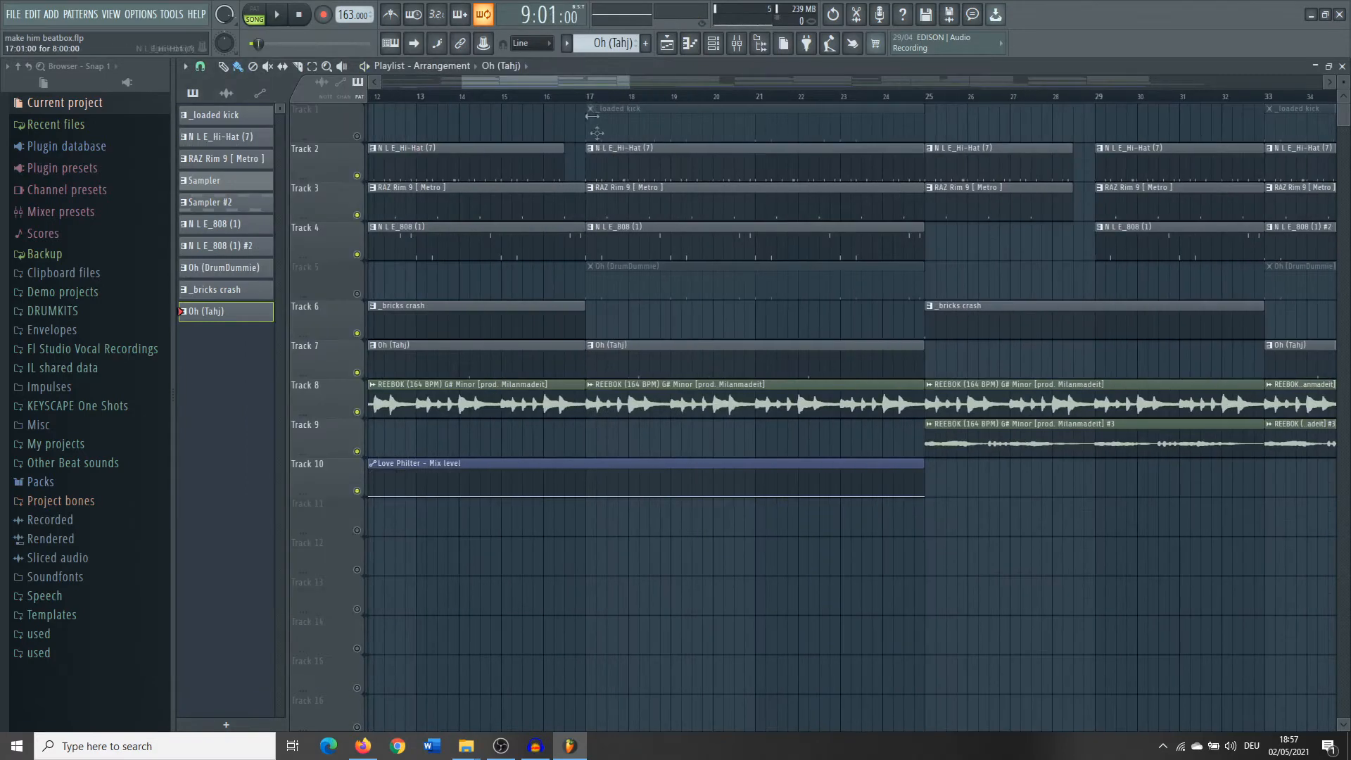
- Unmute the _loaded kick patterns on Track 1
left_click(357, 138)
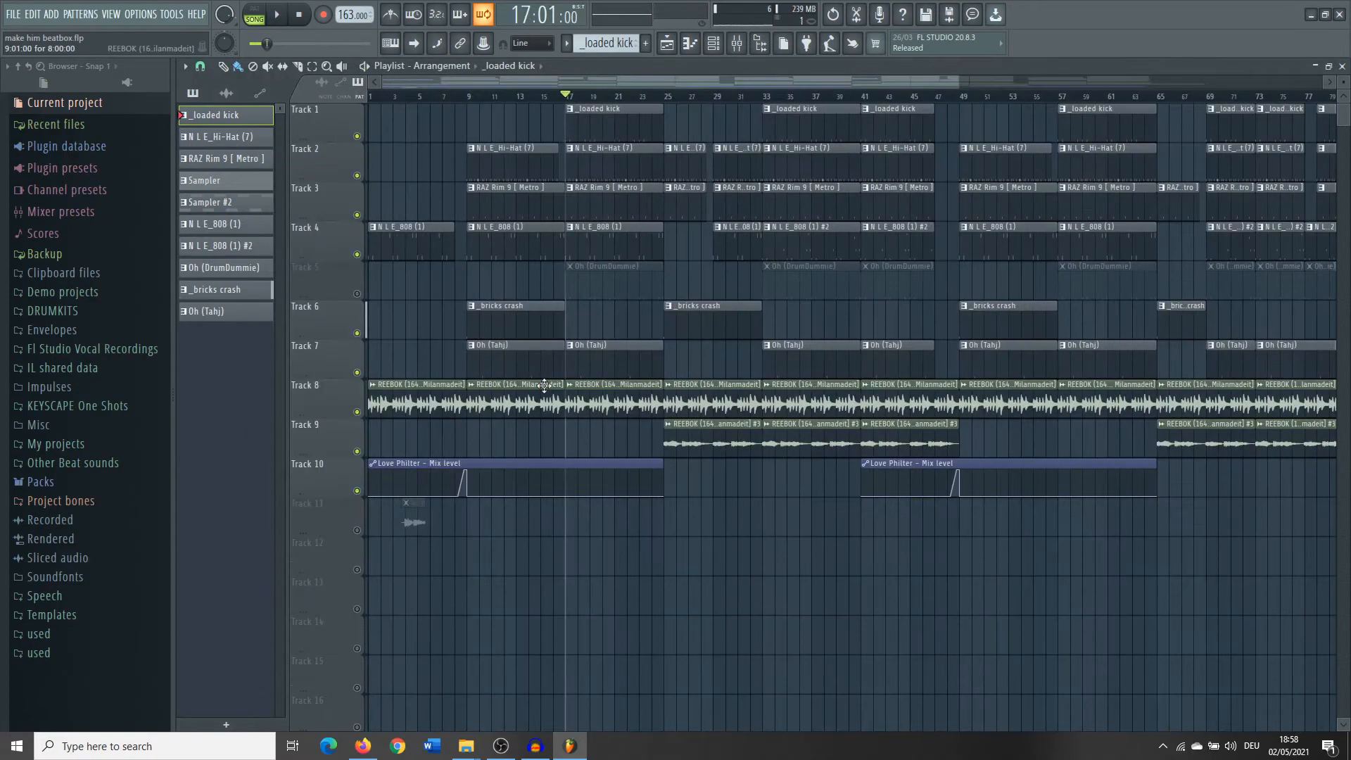
scroll(469, 317, "up", 3)
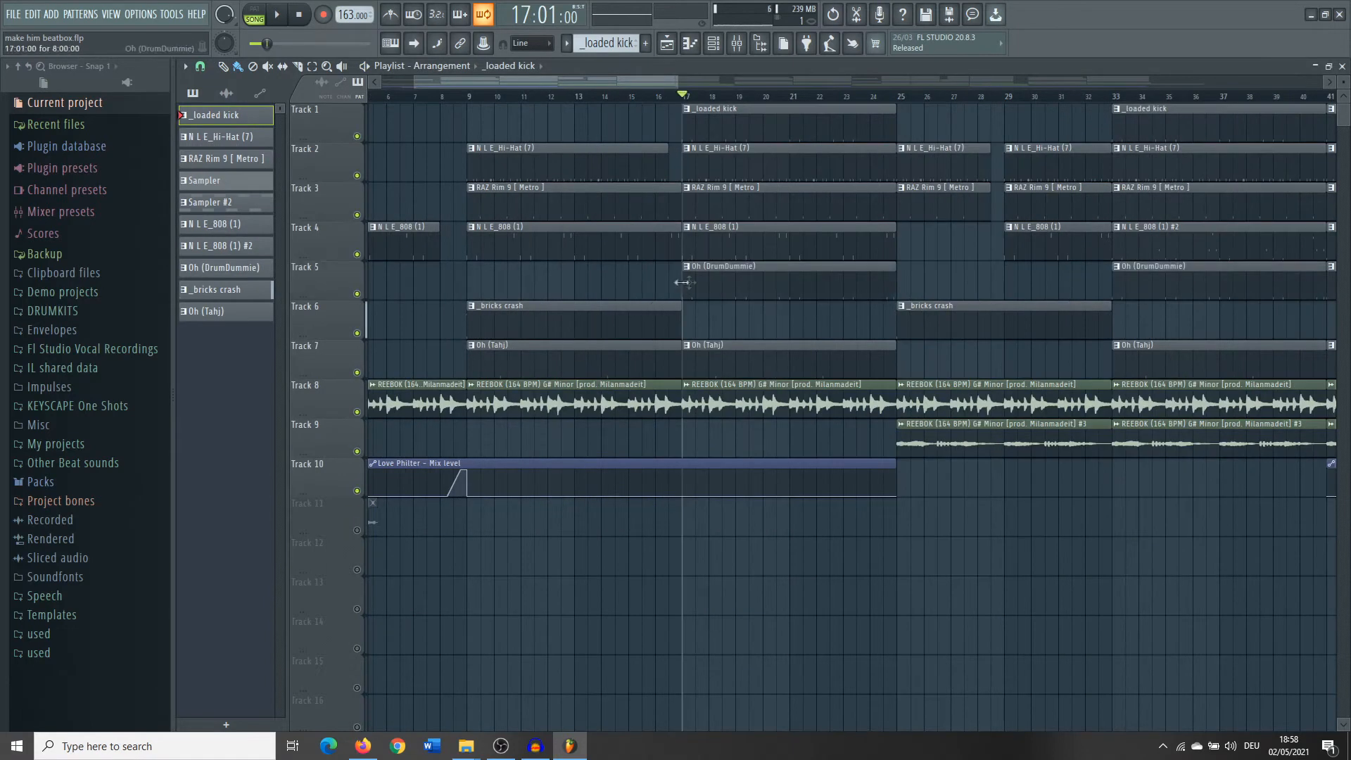
- Open the Oh (DrumDummie) pattern at bar 17 on Track 5
double_click(746, 279)
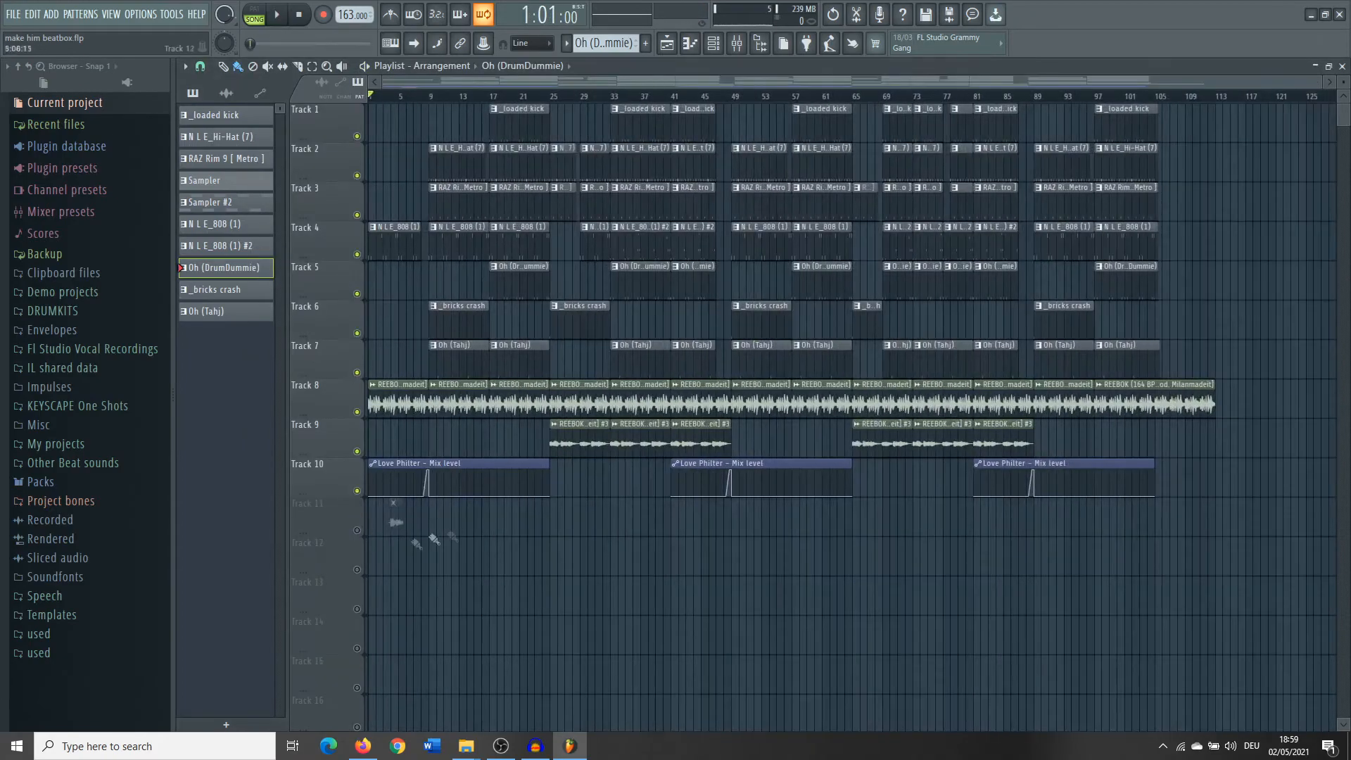
- Select the Love Philter - Mix level automation clips on Track 10 and examine the ramp just before bar 9
left_click_drag(1294, 459, 422, 485)
scroll(313, 512, "up", 4)
scroll(323, 508, "up", 4)
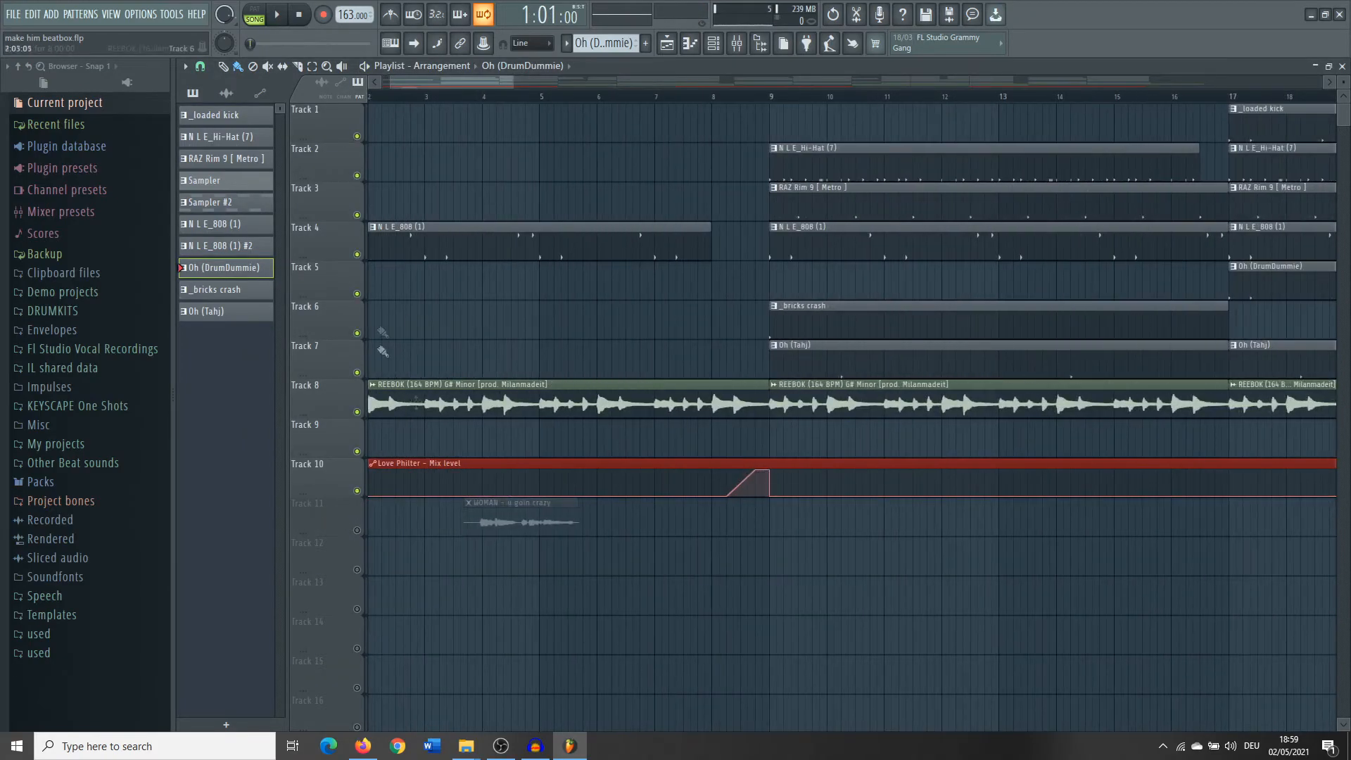
scroll(767, 516, "down", 4)
scroll(596, 610, "up", 6)
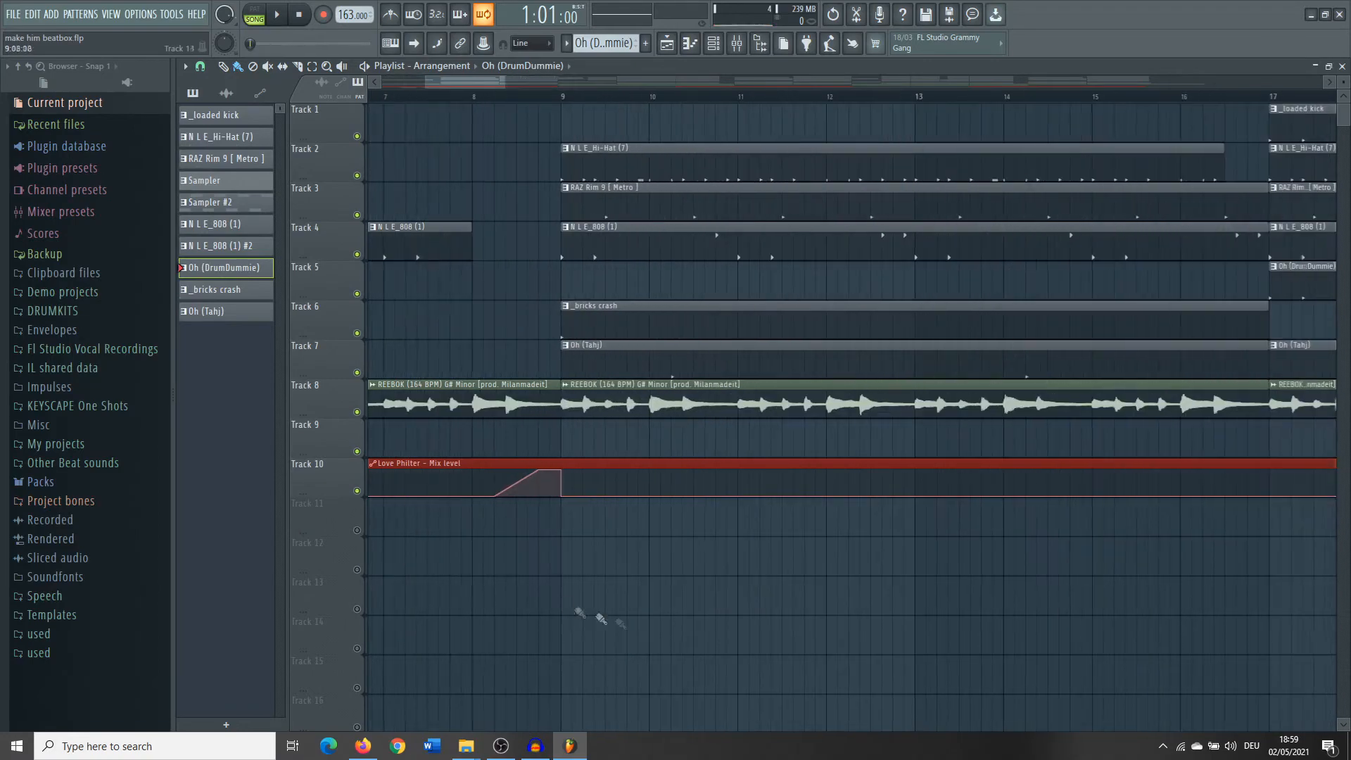
- Play the arrangement from bar 8 through the Mix level automation ramp into bar 9, and stop playback
left_click(471, 97)
scroll(682, 318, "down", 3)
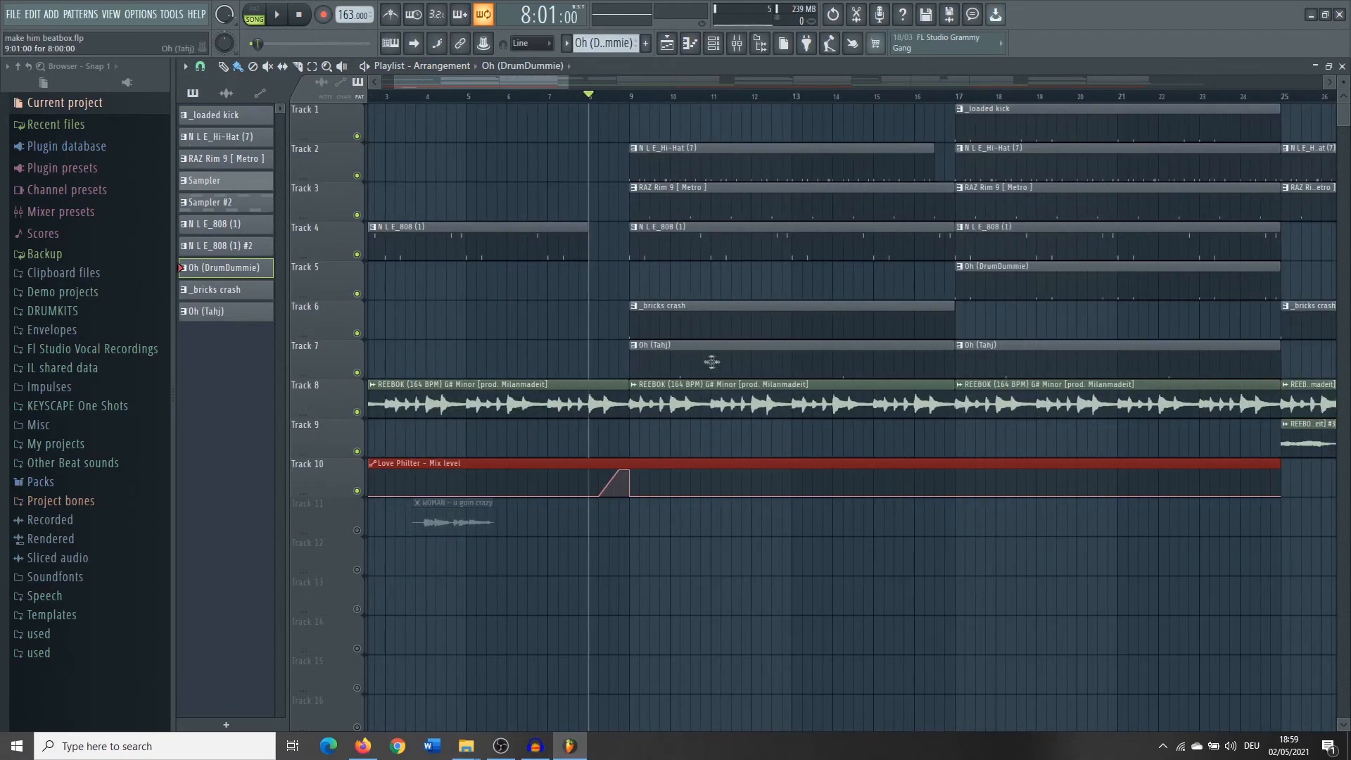
scroll(742, 505, "up", 3)
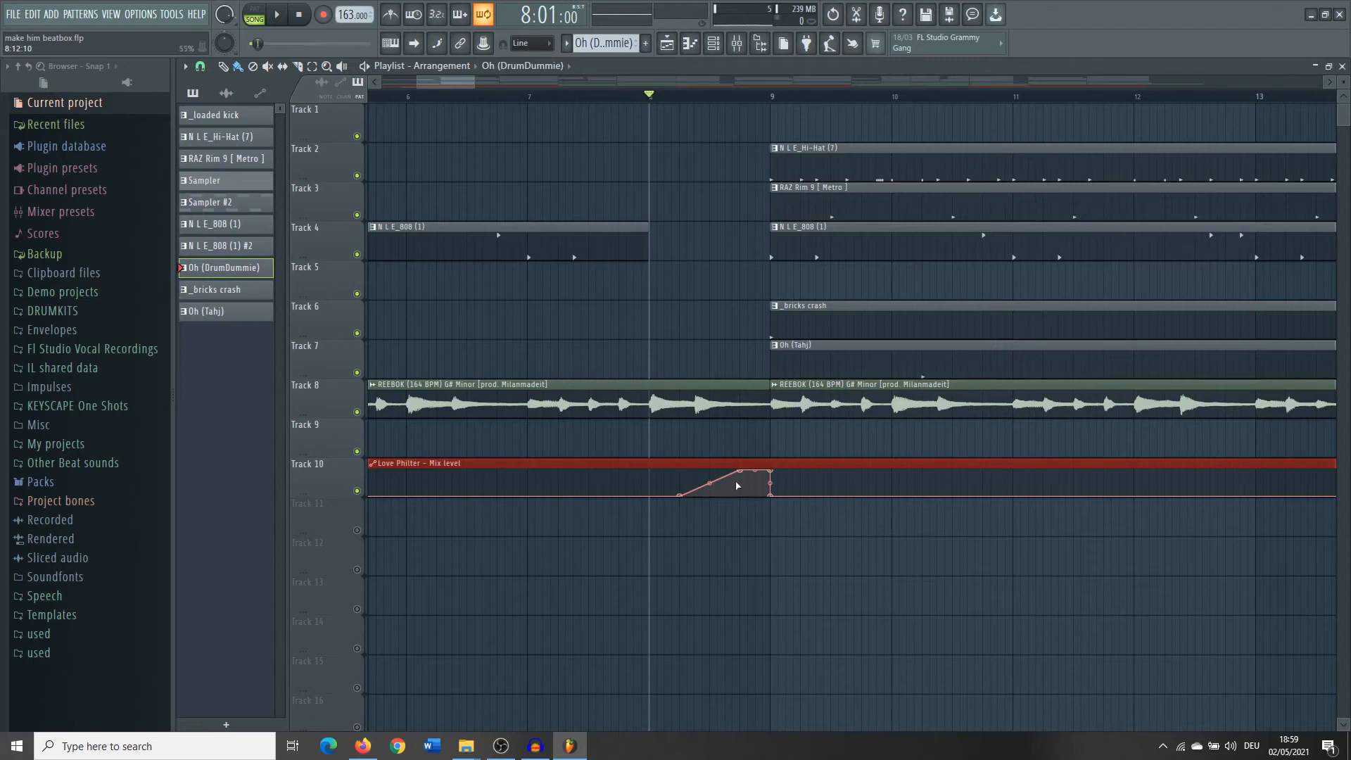
scroll(809, 562, "up", 2)
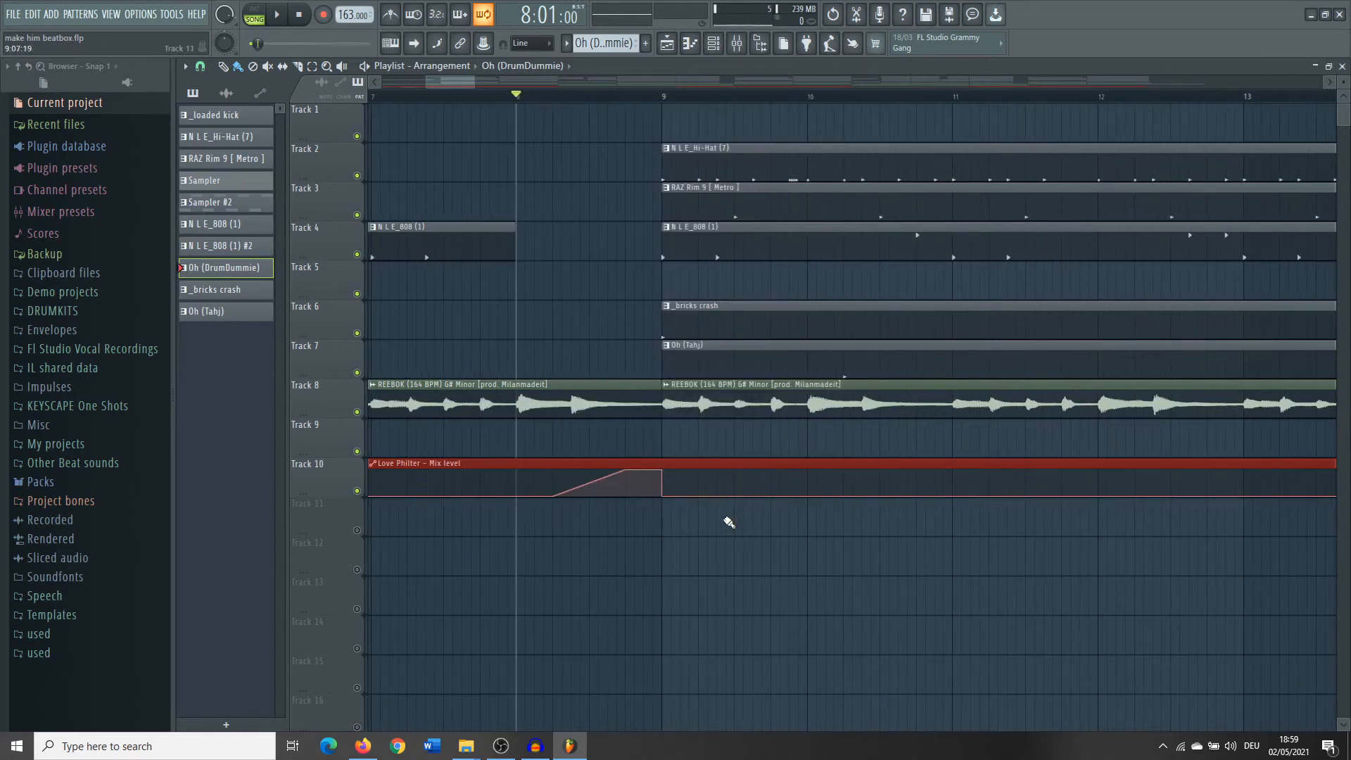
scroll(769, 534, "down", 2)
key("space")
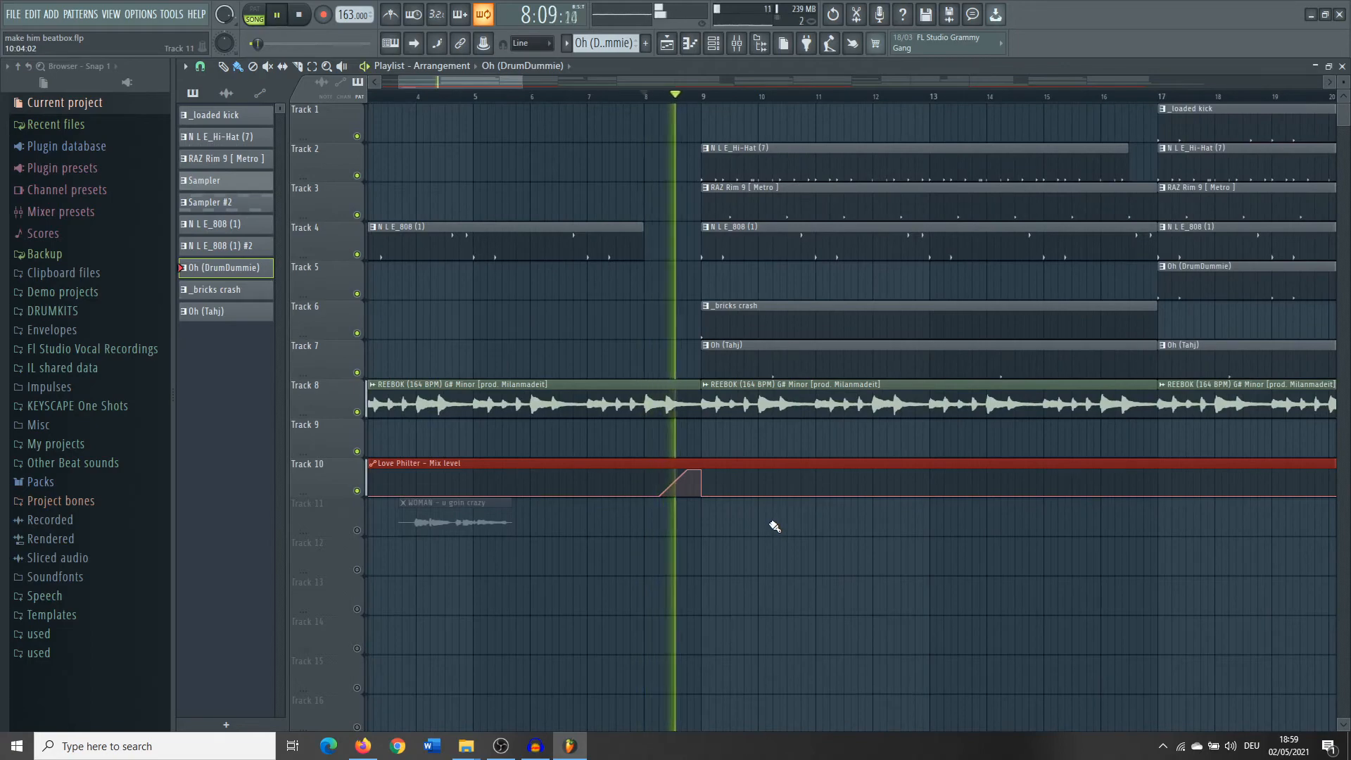
scroll(745, 552, "down", 3)
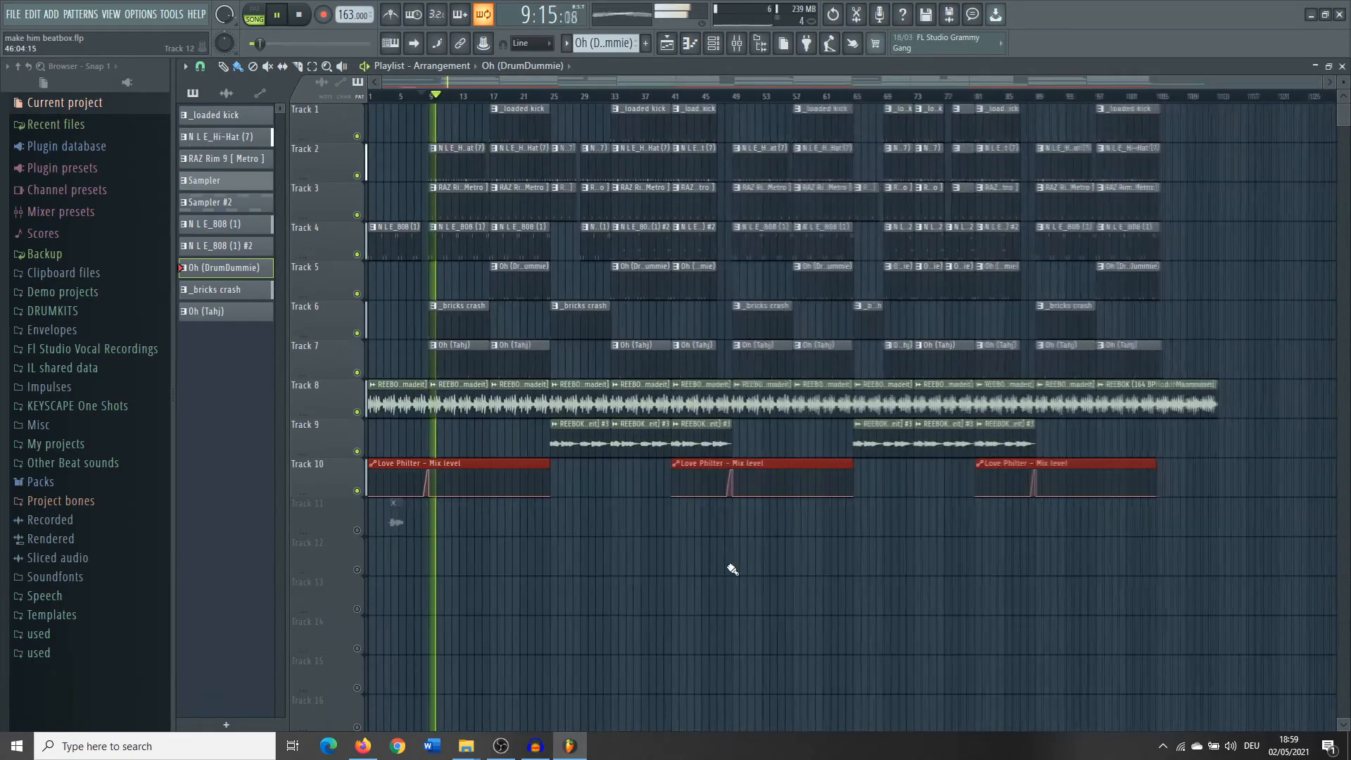
key("space")
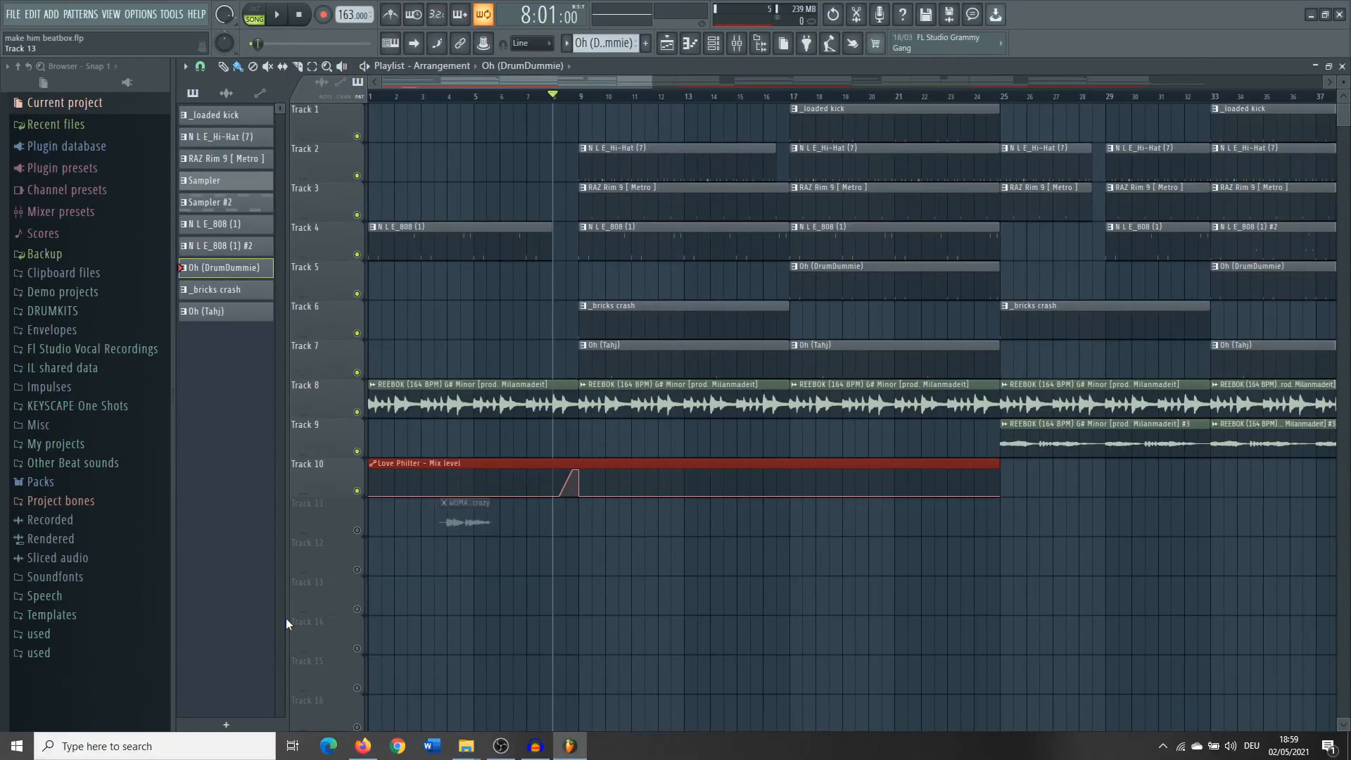
- Return the playhead to bar 1 and examine the intro section up to bar 9
scroll(242, 500, "down", 3)
scroll(242, 500, "up", 3)
left_click_drag(403, 97, 373, 97)
scroll(419, 313, "down", 3)
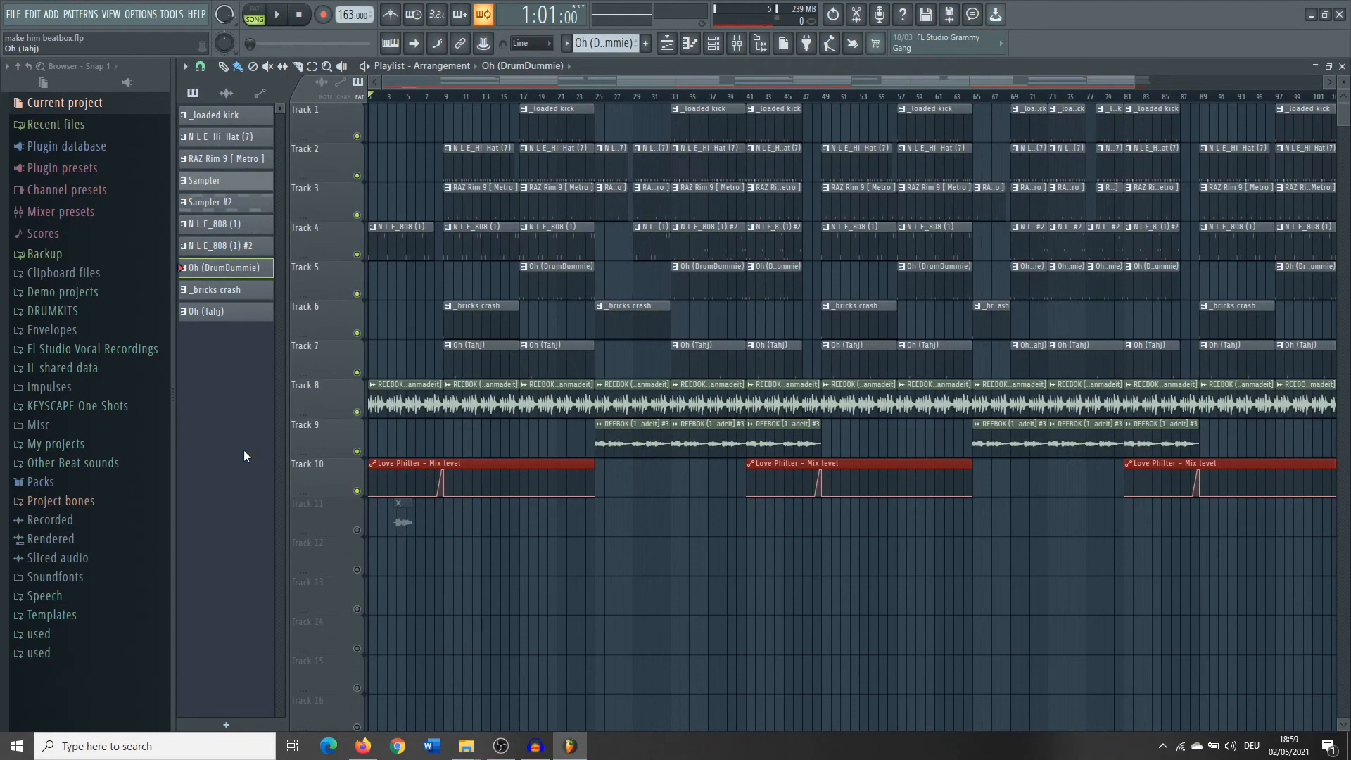
scroll(299, 454, "up", 3)
scroll(331, 393, "down", 3)
scroll(743, 112, "up", 3)
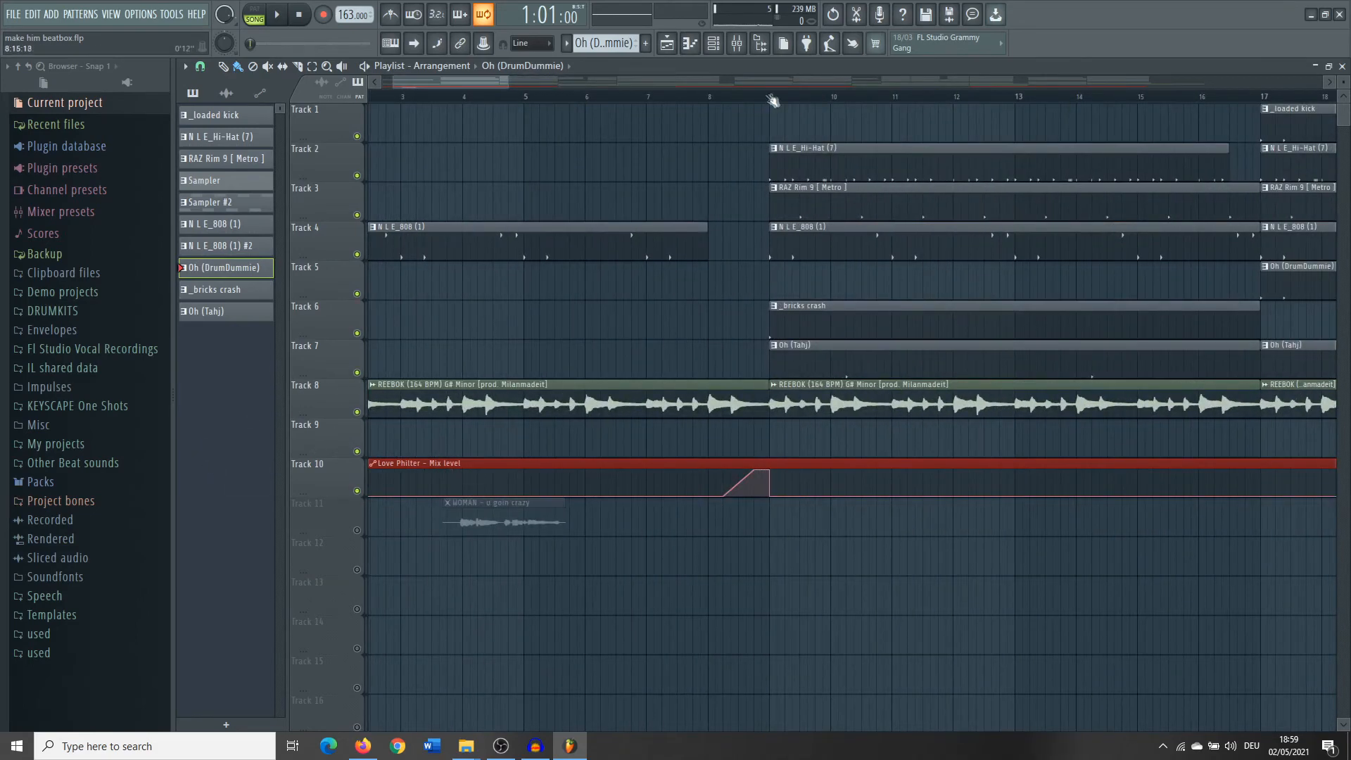
scroll(773, 101, "down", 2)
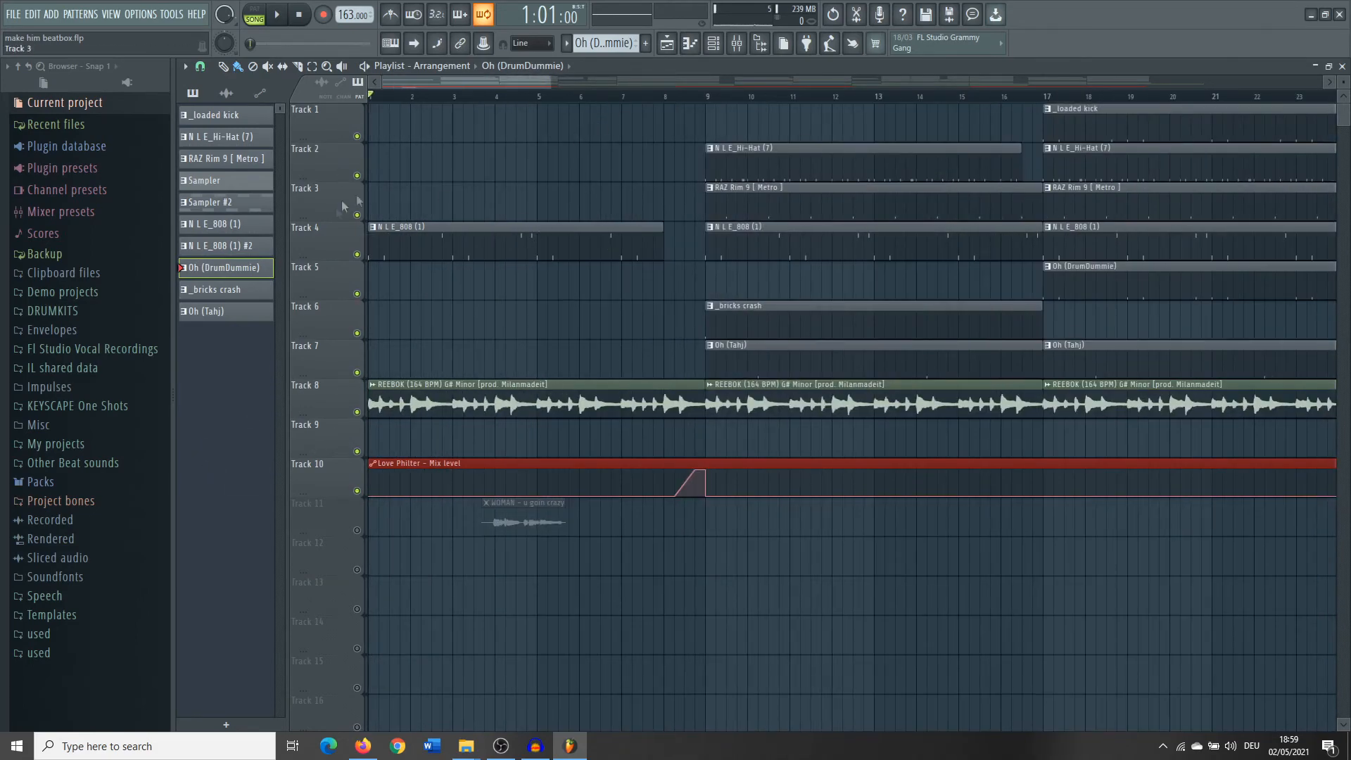
scroll(533, 380, "down", 3)
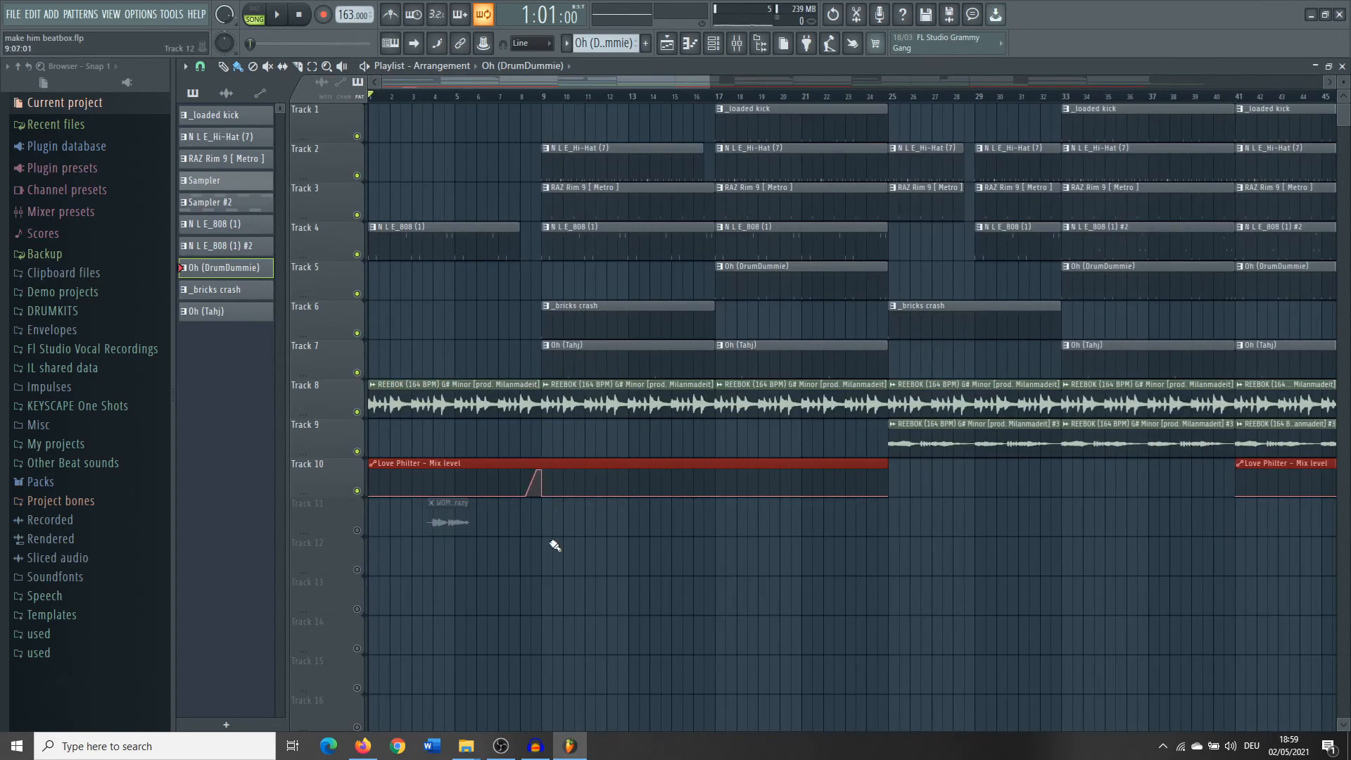
- Mark the time range from bar 9 to bar 25 with its clips and examine the layers entering at bar 17
left_click_drag(543, 96, 890, 98)
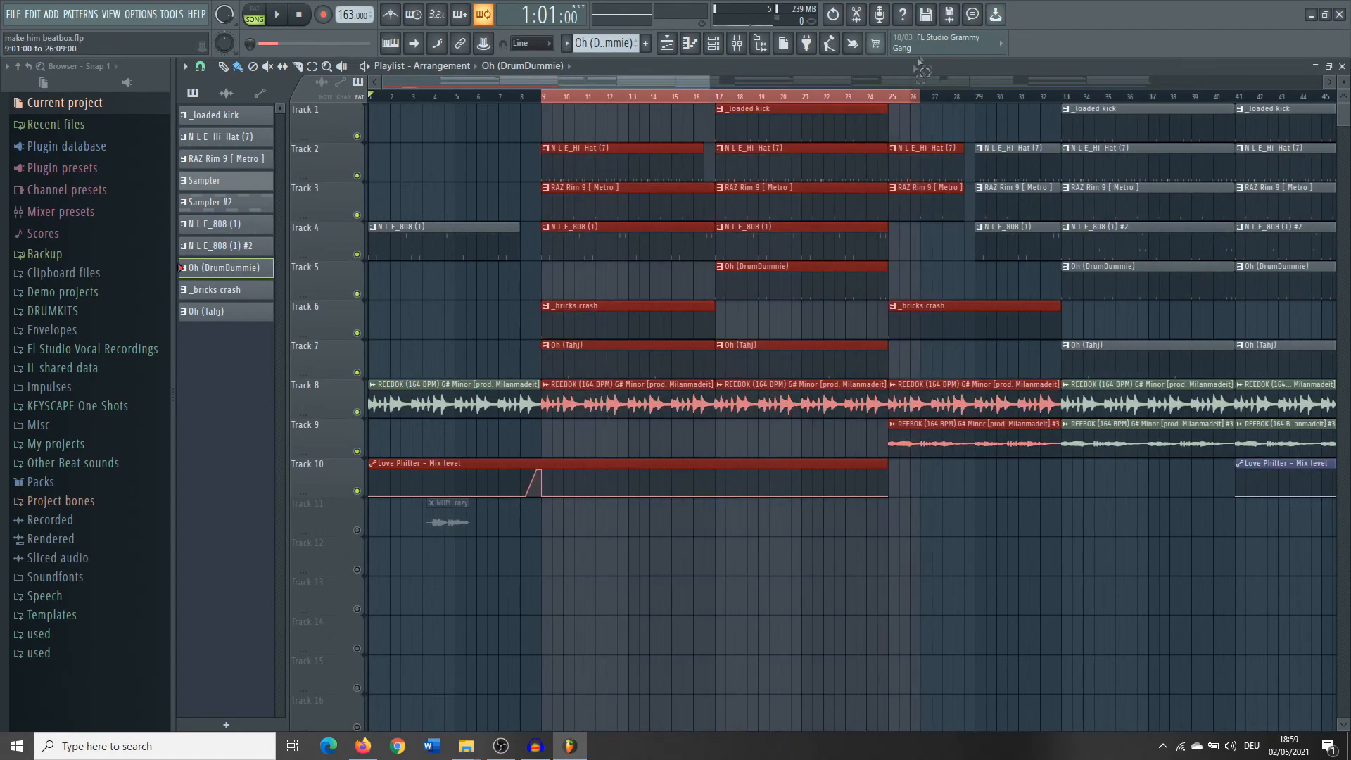
scroll(676, 239, "up", 2)
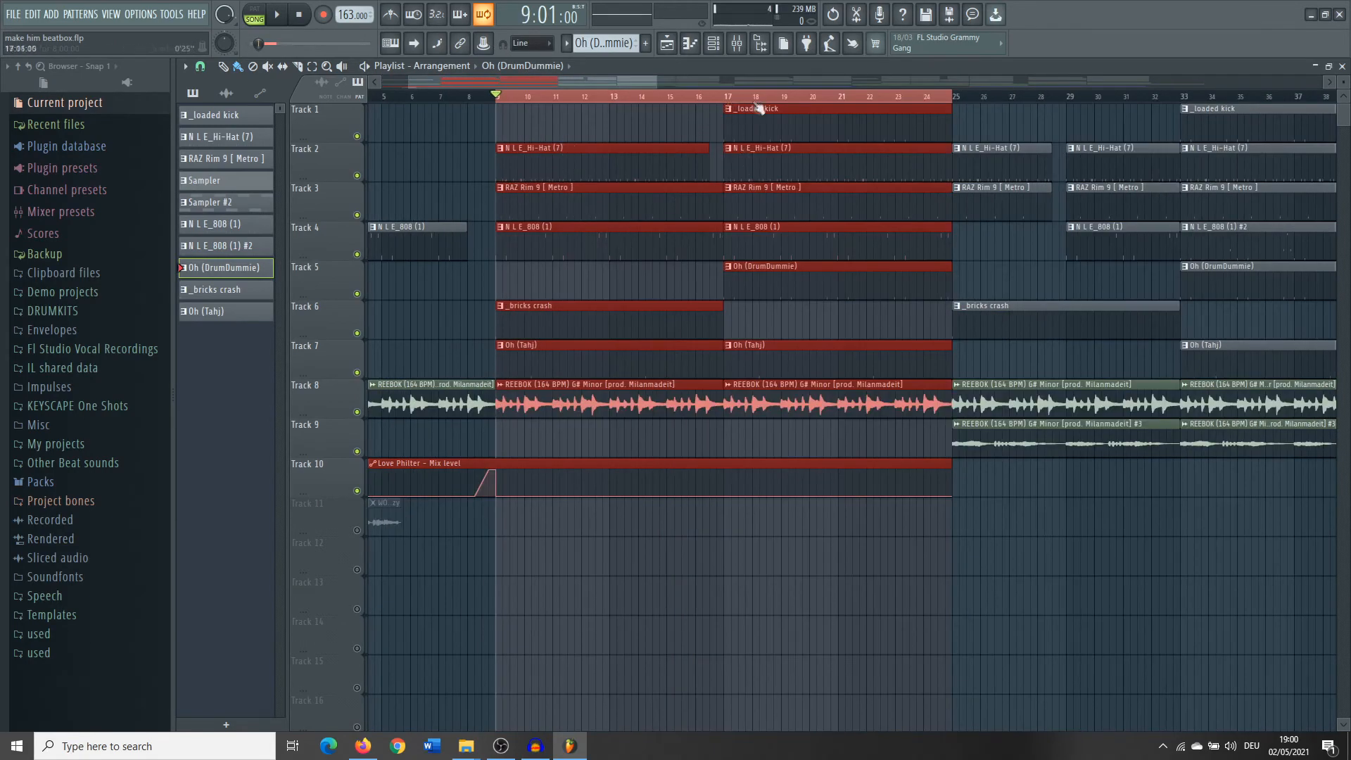
scroll(782, 162, "up", 2)
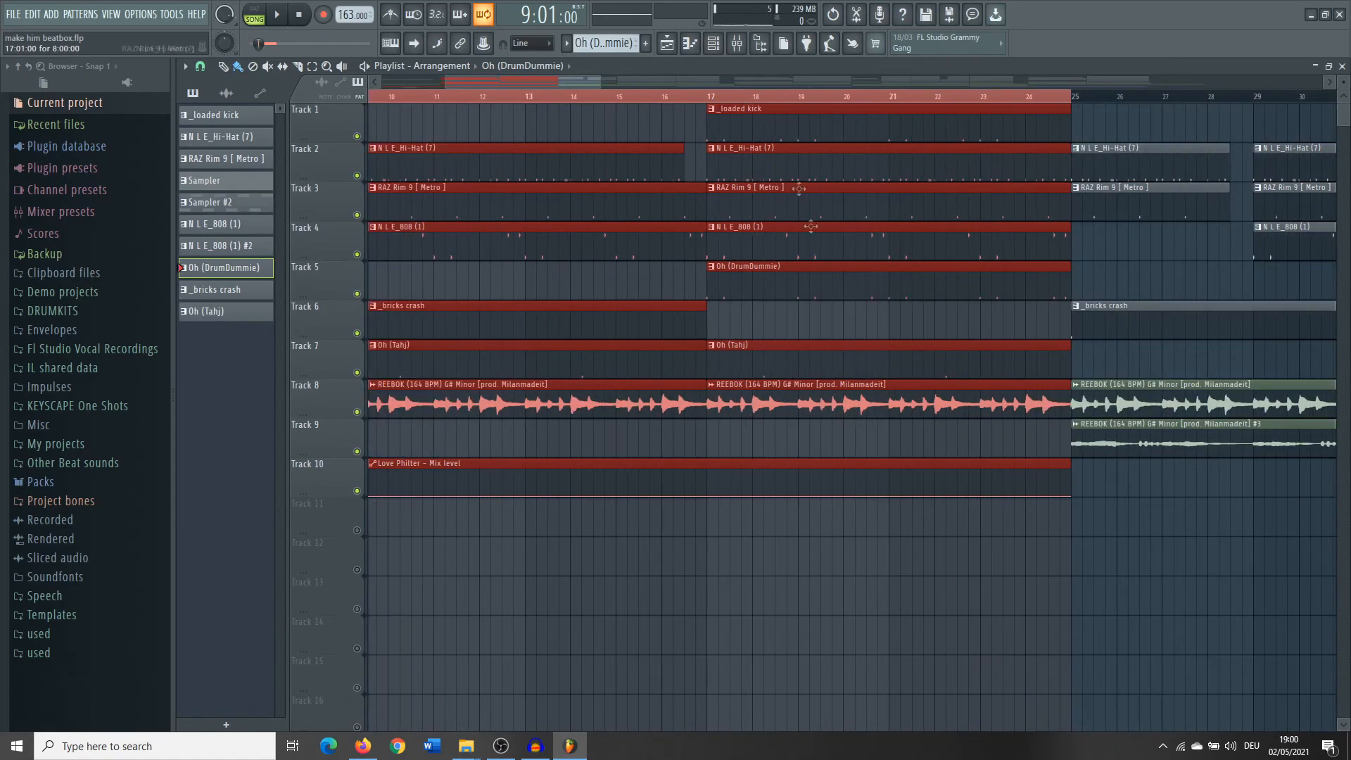
scroll(778, 293, "down", 4)
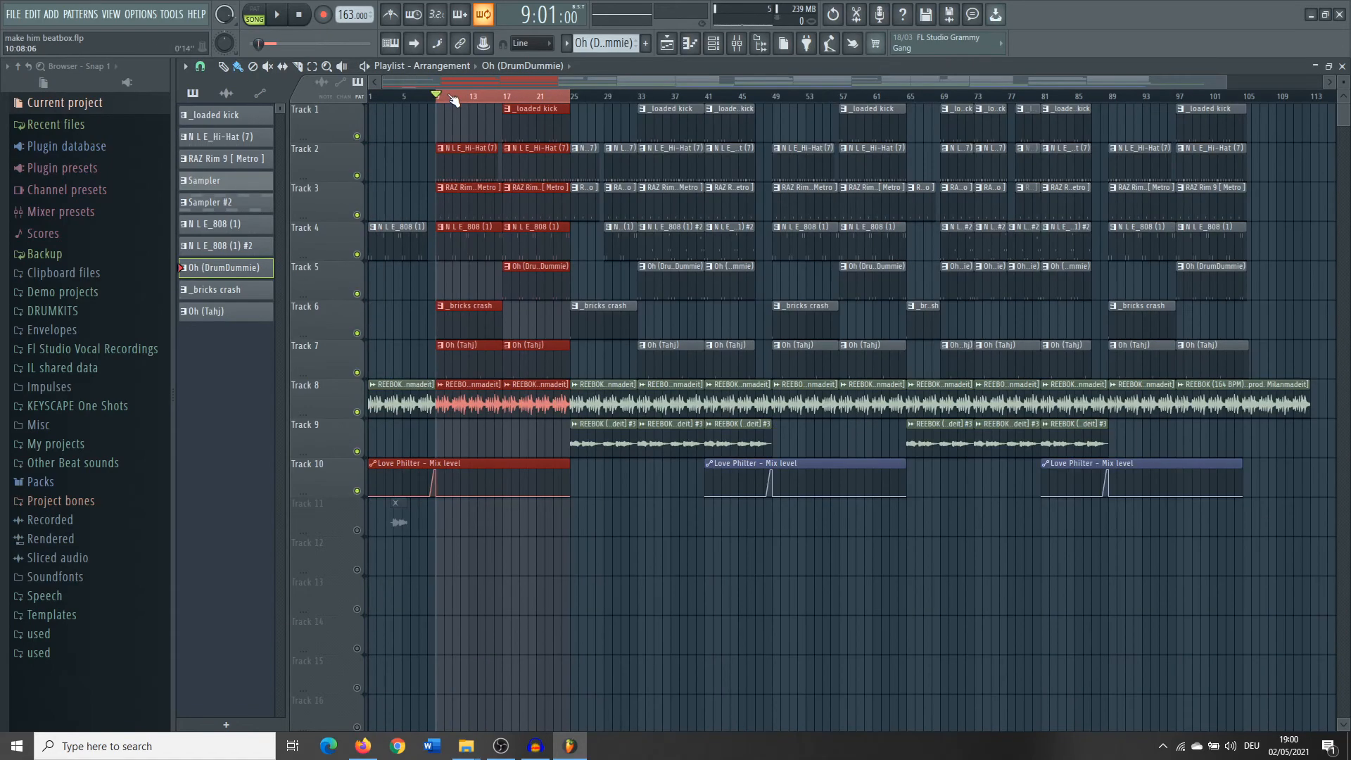
- Mark the time range from bar 25 to bar 49, selecting the REEBOK #3 clips on Track 9, and examine its drum layout
left_click_drag(570, 130, 767, 127)
scroll(771, 121, "up", 3)
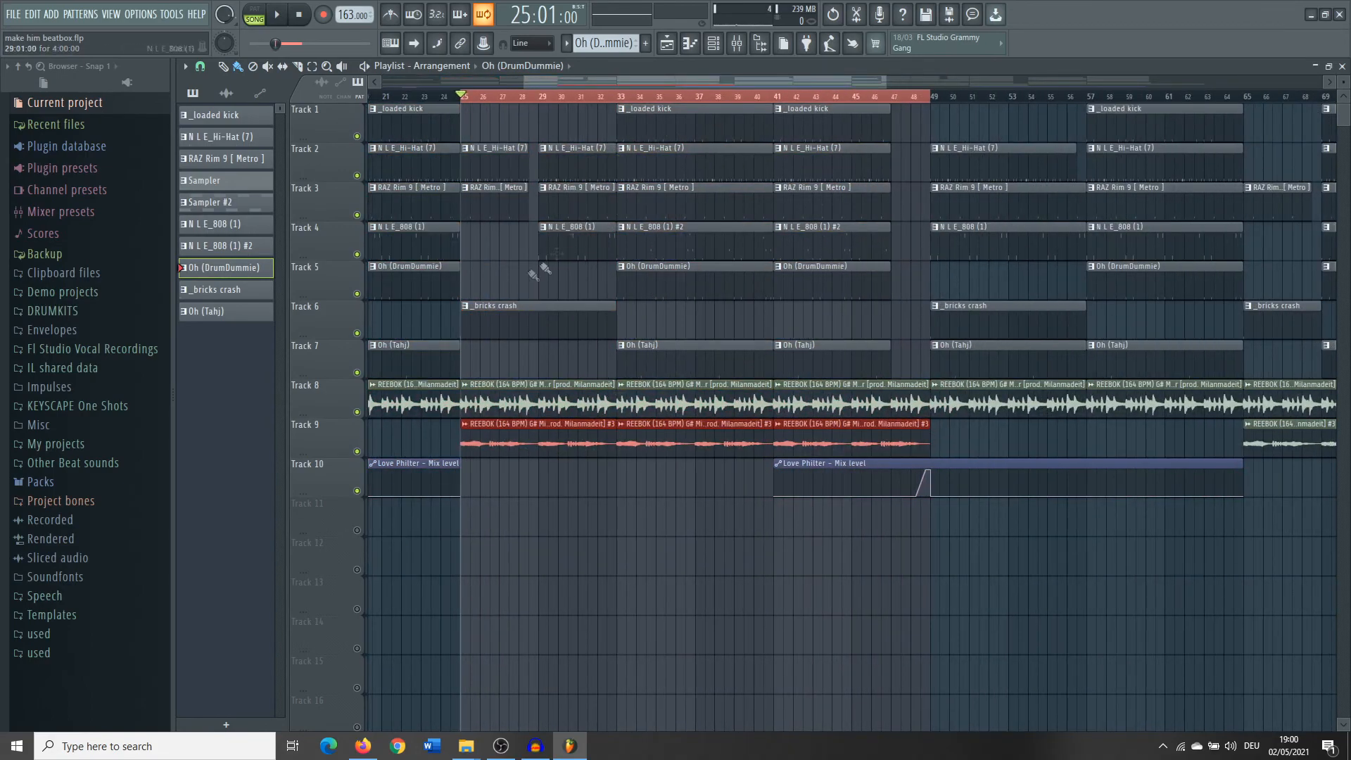
scroll(559, 241, "down", 2)
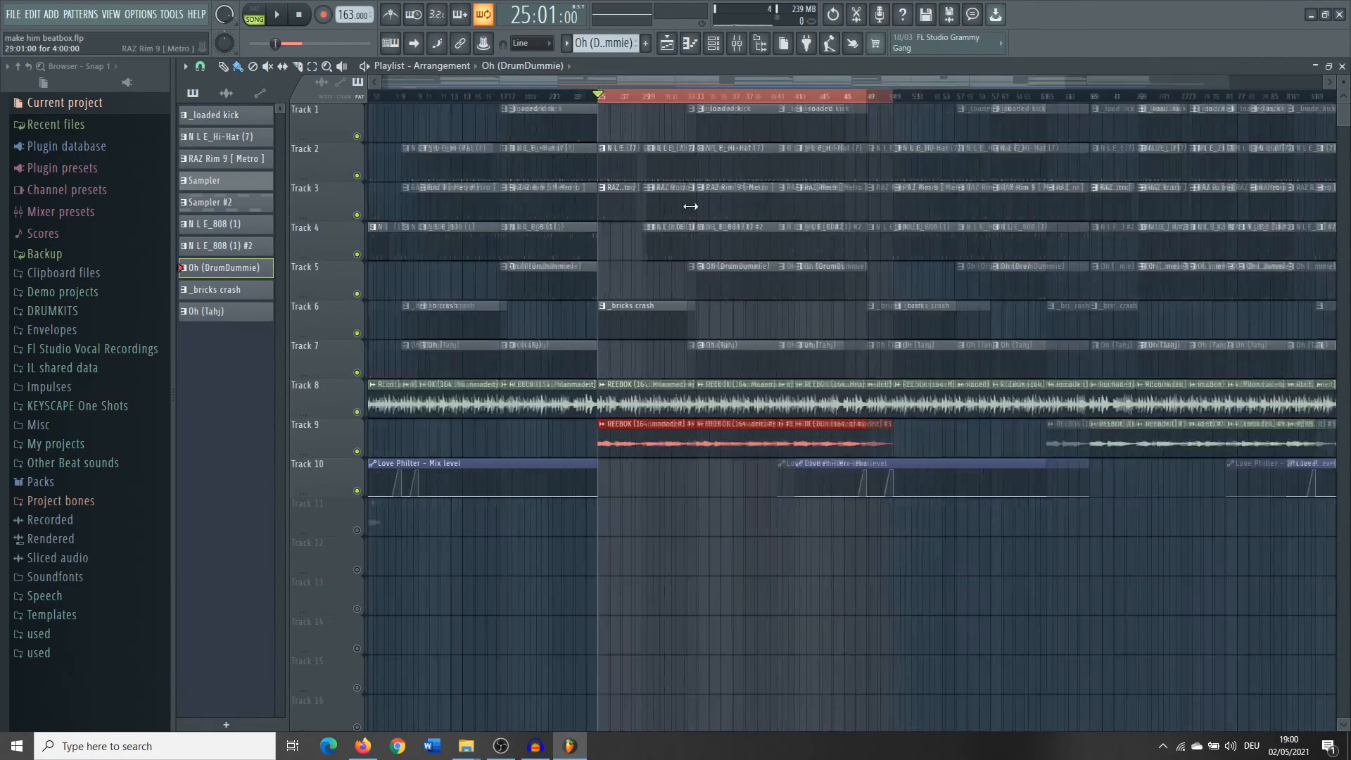
scroll(619, 296, "down", 2)
scroll(661, 253, "up", 3)
scroll(719, 257, "down", 3)
scroll(795, 263, "up", 2)
- Mark the time range from bar 49 to bar 65 together with all of its clips
left_click_drag(723, 97, 930, 133)
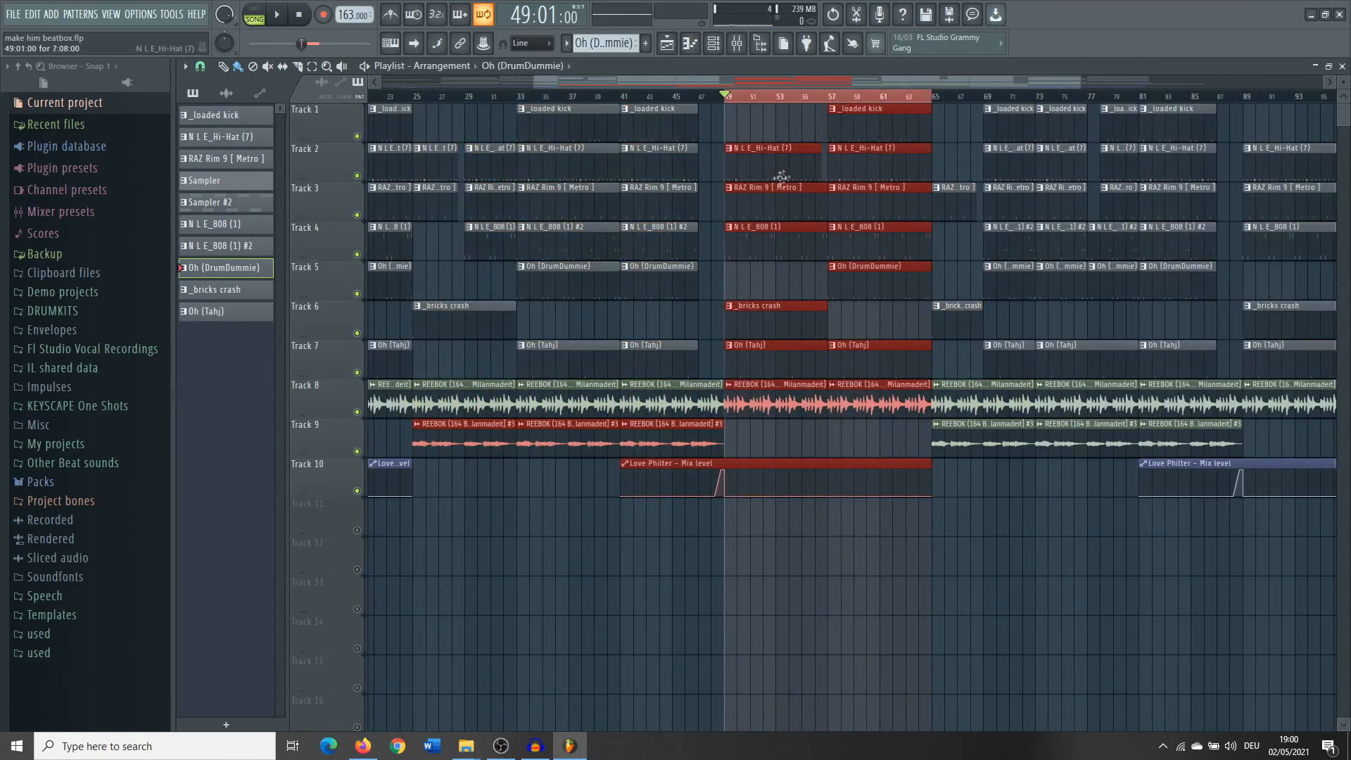
scroll(813, 164, "down", 3)
scroll(974, 283, "up", 4)
- Mark the time range from bar 65 to bar 89 with its clips and examine the gaps in the drum patterns
left_click_drag(704, 97, 1099, 103)
scroll(742, 217, "down", 2)
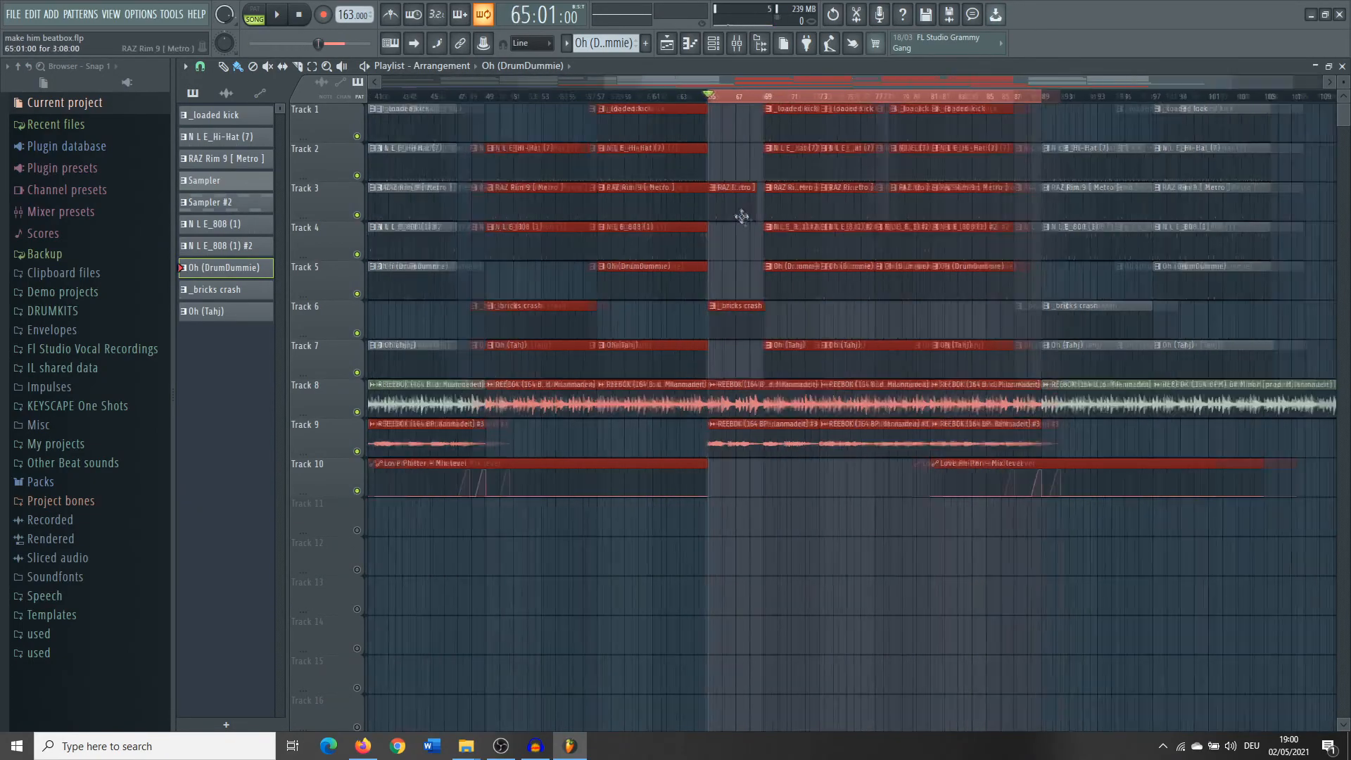
scroll(1035, 236, "up", 3)
scroll(845, 220, "up", 2)
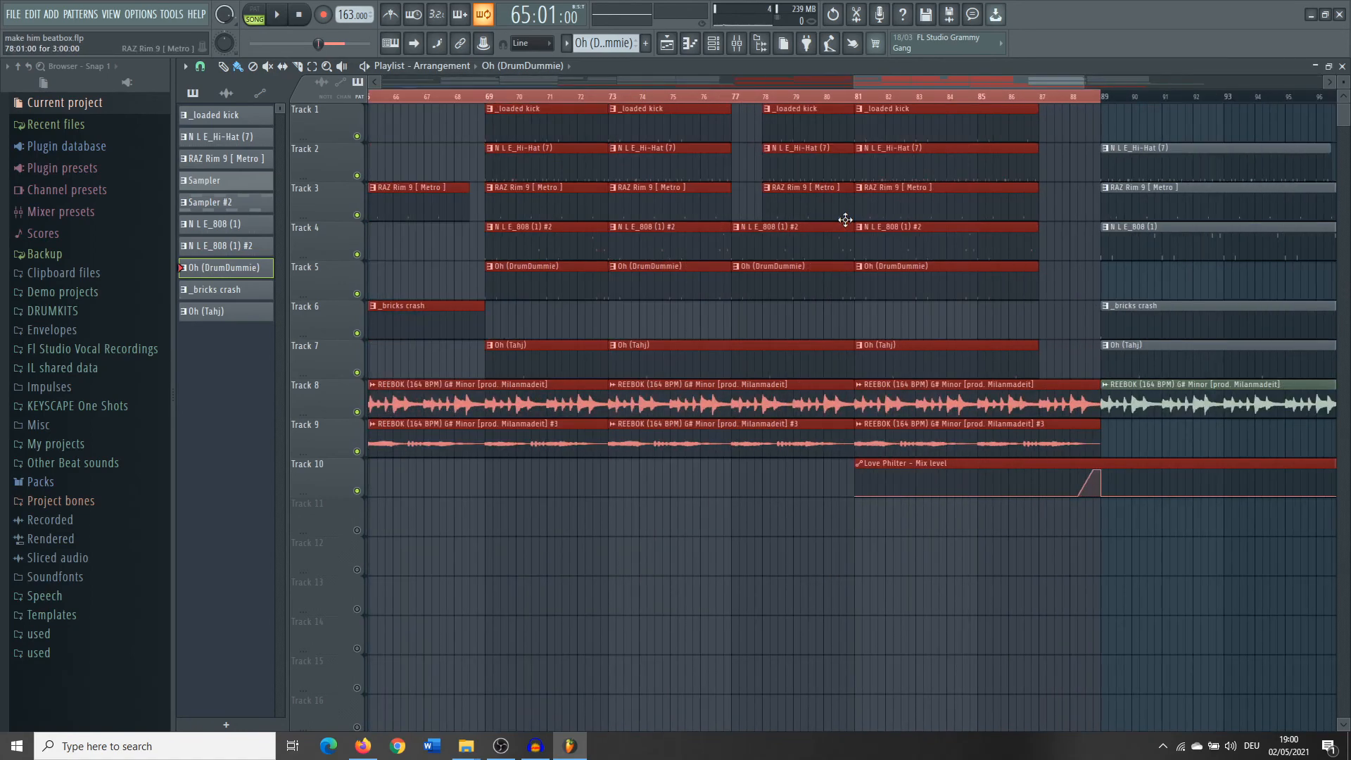
scroll(847, 211, "down", 3)
- Mark the last full section from bar 89 with its clips, and the melody outro range from bar 106
left_click_drag(978, 97, 1188, 154)
scroll(1104, 241, "down", 3)
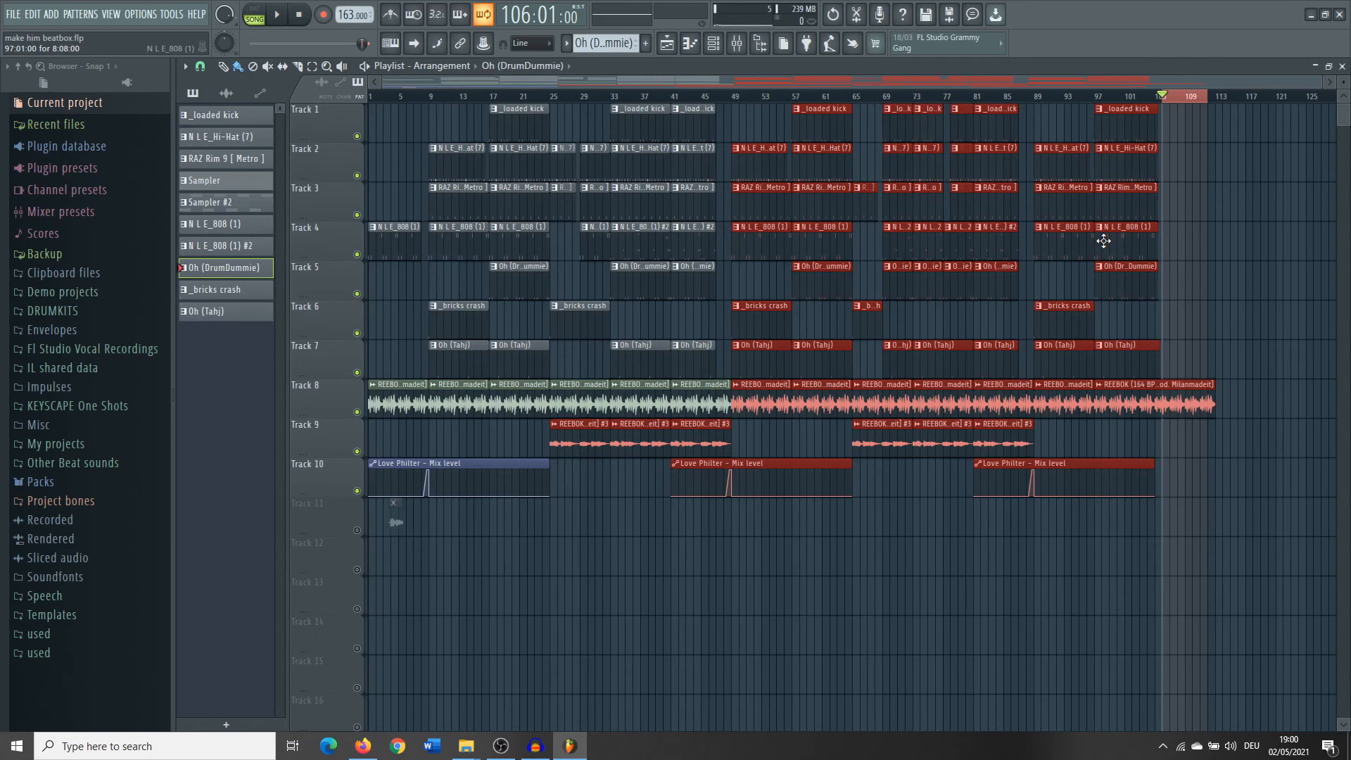